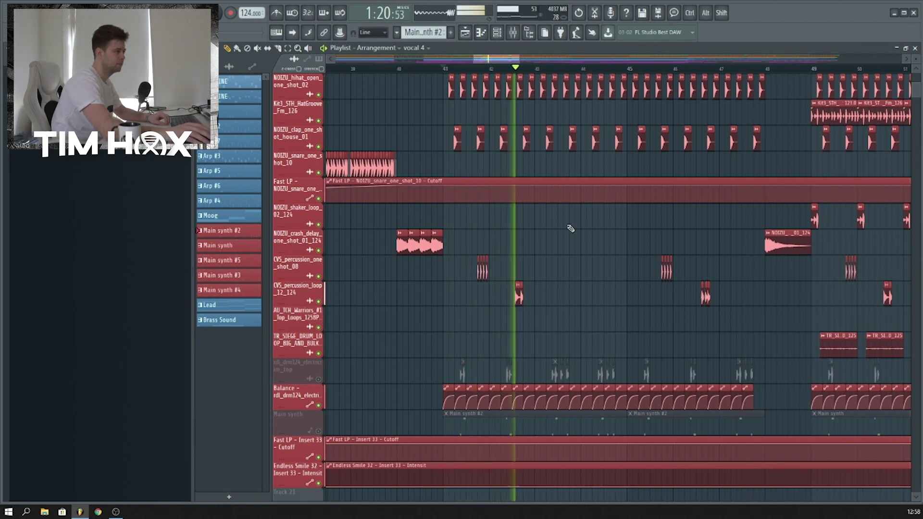
Stop playback and bring the start of the drop around bar 41 into focus in the playlist
left_click_drag(490, 61, 498, 62)
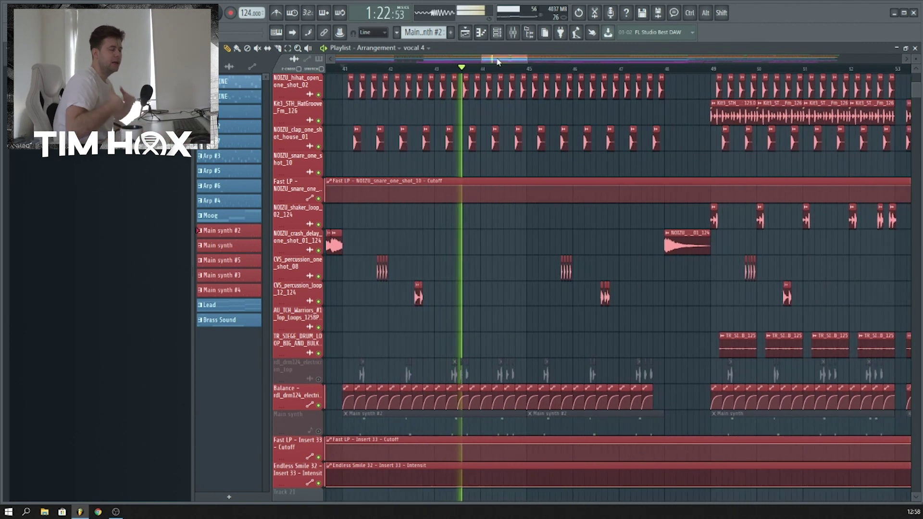
key("space")
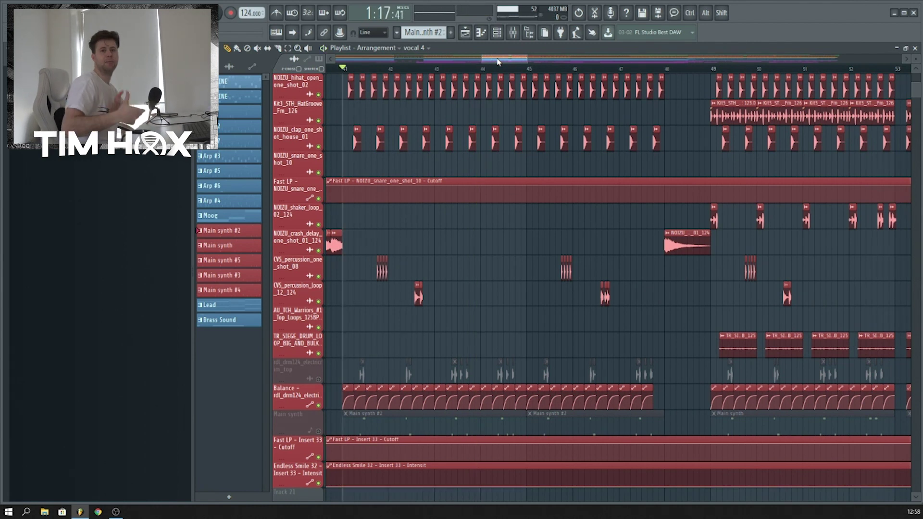
scroll(370, 71, "up", 2)
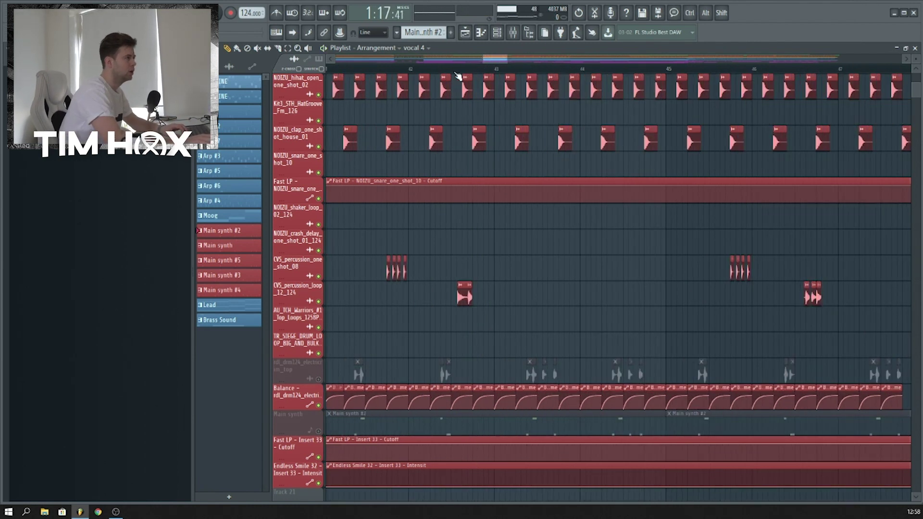
left_click_drag(498, 62, 488, 62)
Show the mixer, move it clear of the upper playlist tracks, and hide it again
key("F9")
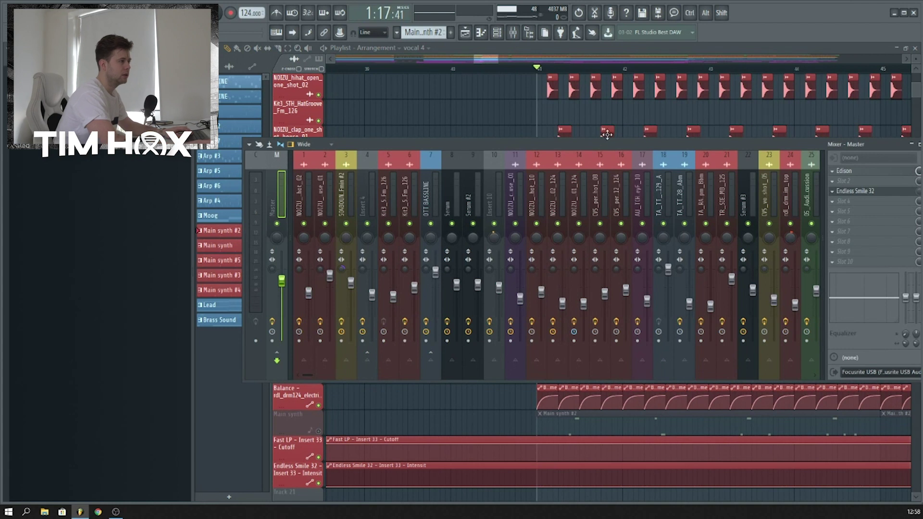
left_click_drag(607, 135, 612, 171)
left_click_drag(474, 170, 419, 236)
key("F9")
Open the CVS_percussion_one_shot_08 sample alongside its mixer track and audition the sound
scroll(617, 91, "down", 5)
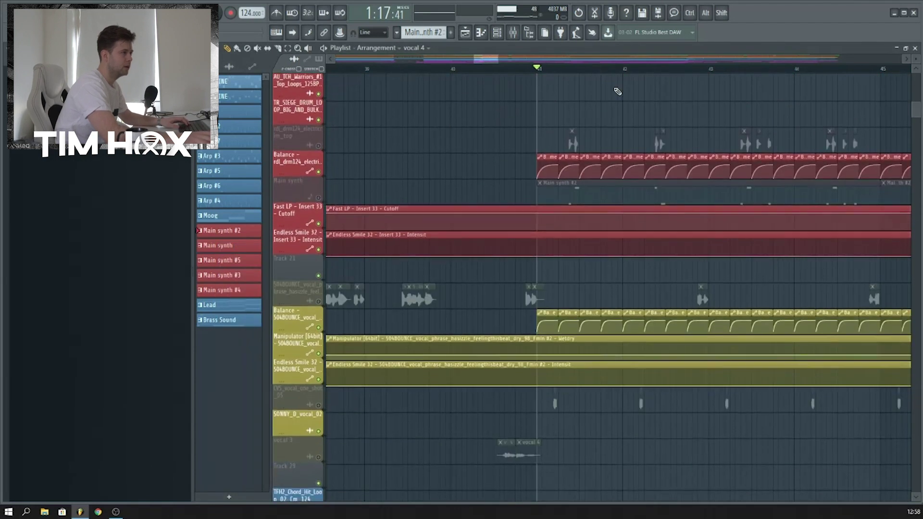
scroll(617, 91, "up", 3)
double_click(608, 124)
key("space")
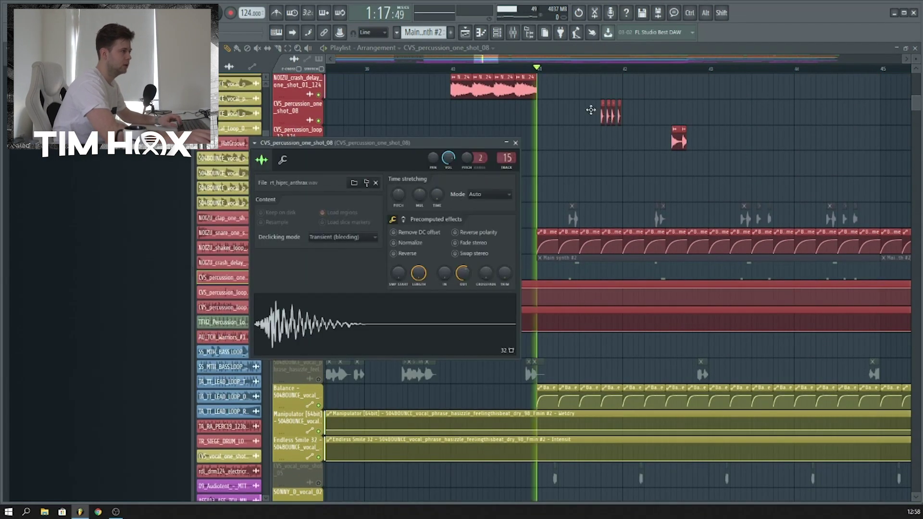
key("F9")
key("space")
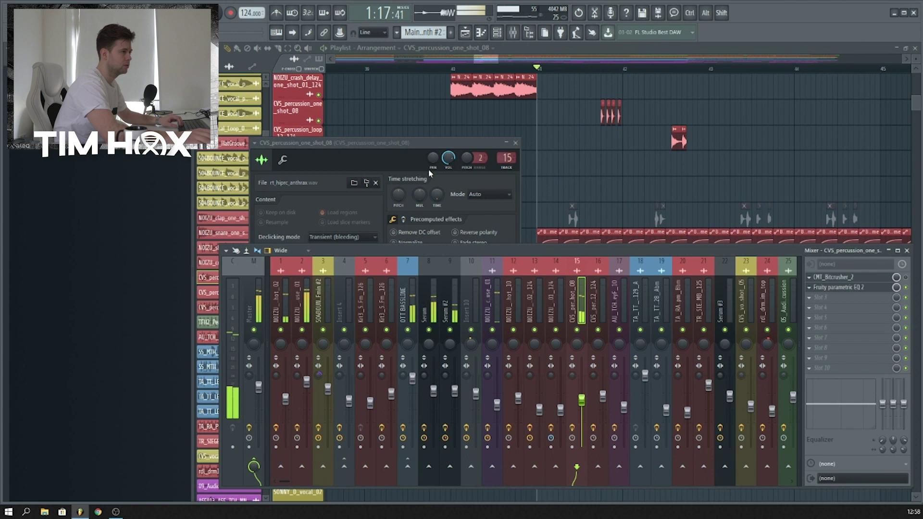
left_click(307, 303)
left_click(355, 261)
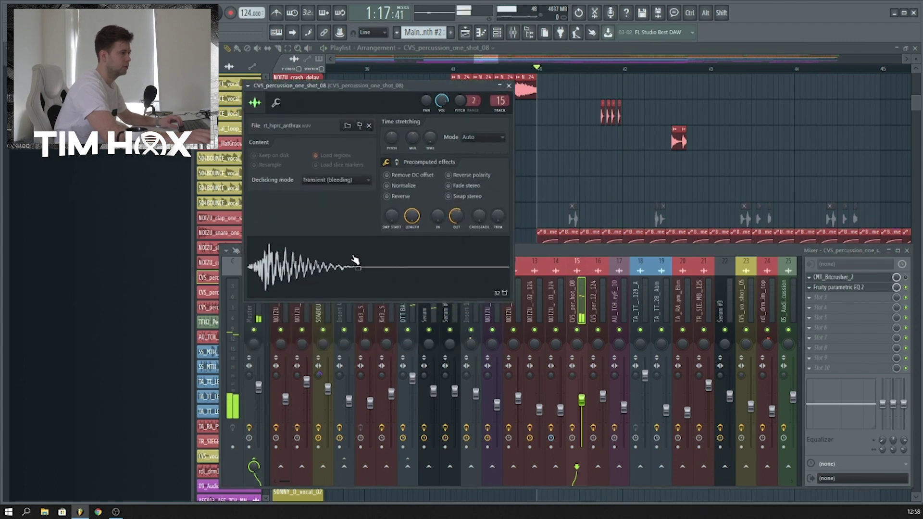
Examine the Fruity parametric EQ 2 and CMT_Bitcrusher_2 effects on the percussion one-shot's mixer track, then close all windows
left_click(850, 288)
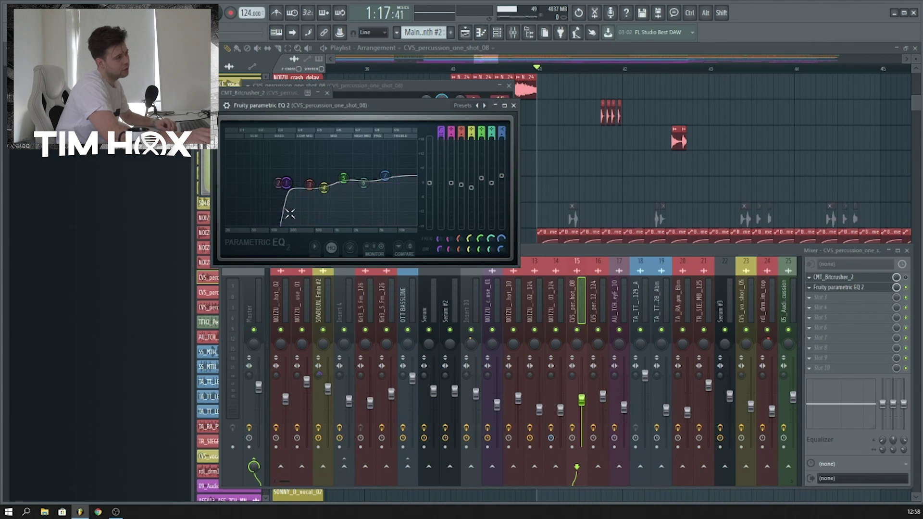
left_click(513, 106)
left_click(508, 94)
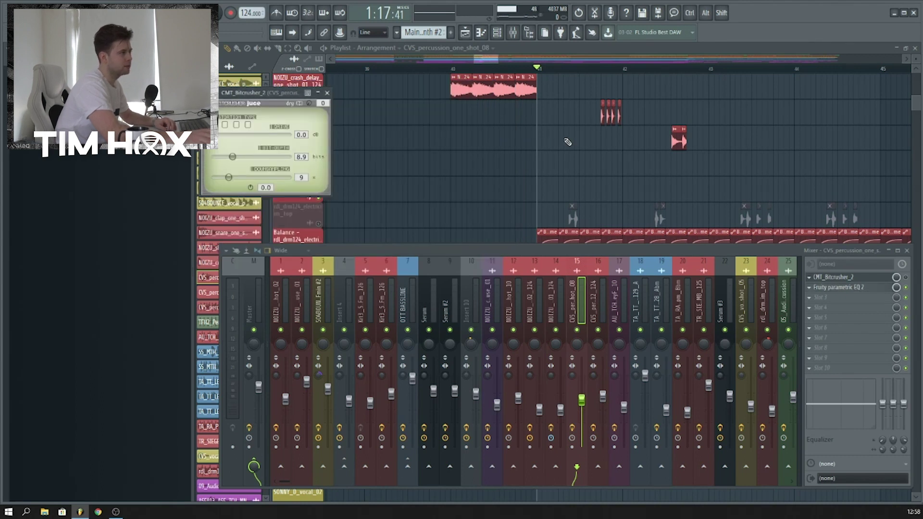
key("F12")
Open the NOIZU_hihat_open_one_shot_02 sample and examine its Fruity parametric EQ 2 low cut during playback
scroll(620, 120, "down", 2)
scroll(620, 119, "up", 5)
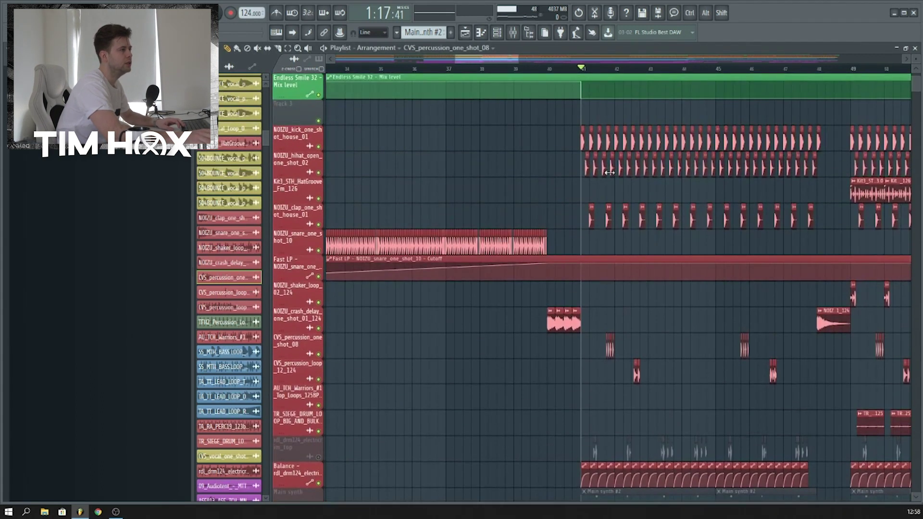
double_click(608, 173)
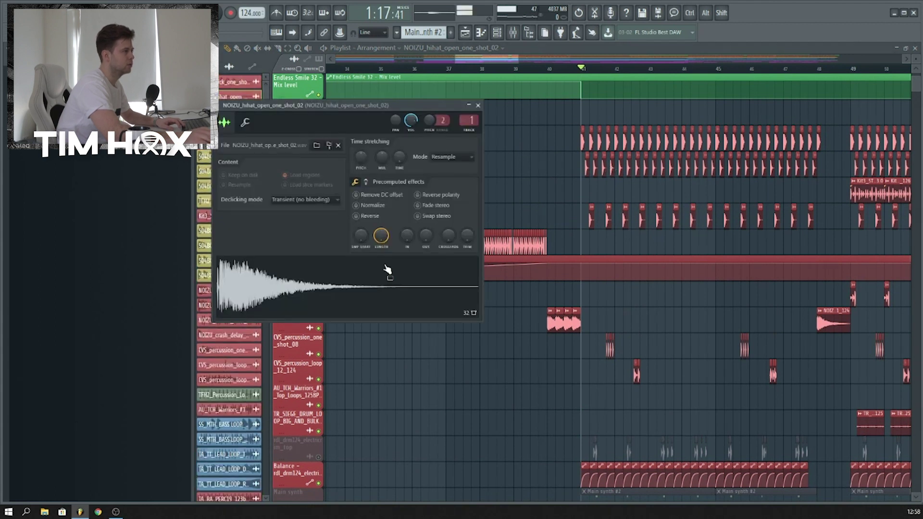
key("F9")
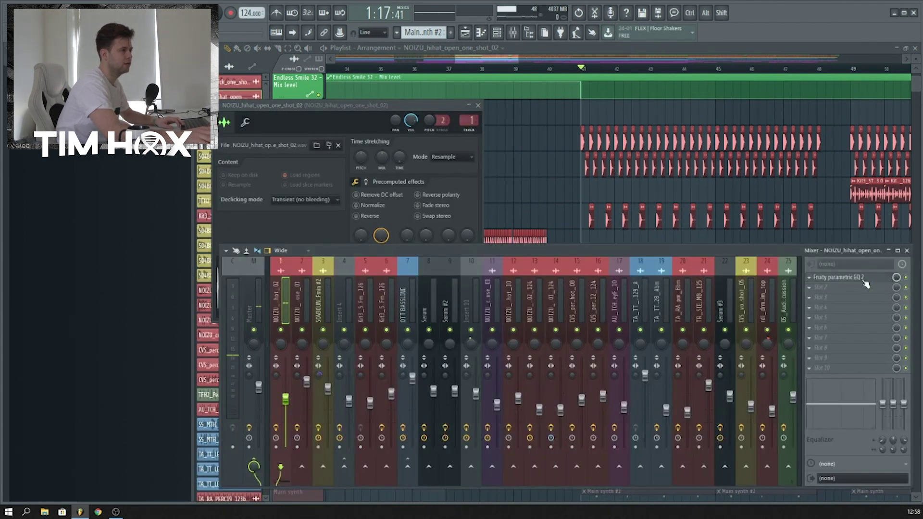
left_click(846, 277)
key("space")
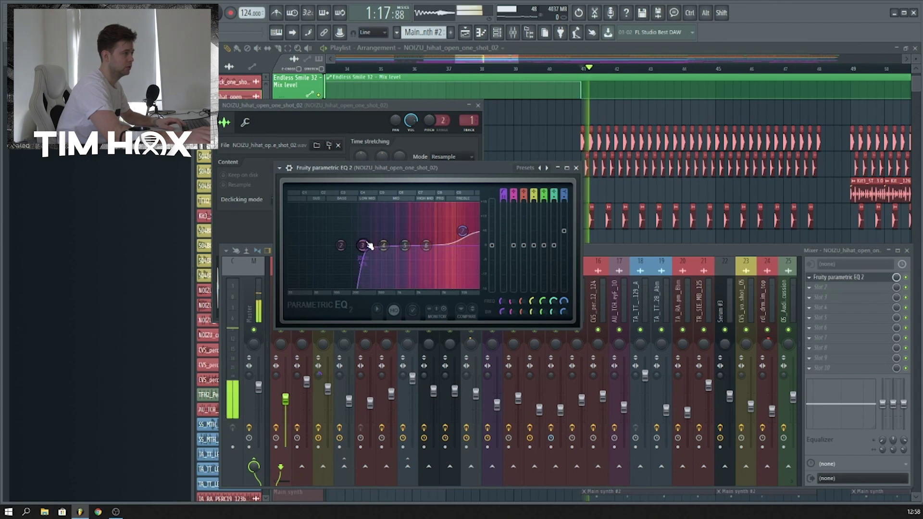
key("space")
key("F12")
Open the NOIZU_clap_one_shot_house_01 sample and review its Proximity and Fruity parametric EQ 2 effects during playback
double_click(591, 223)
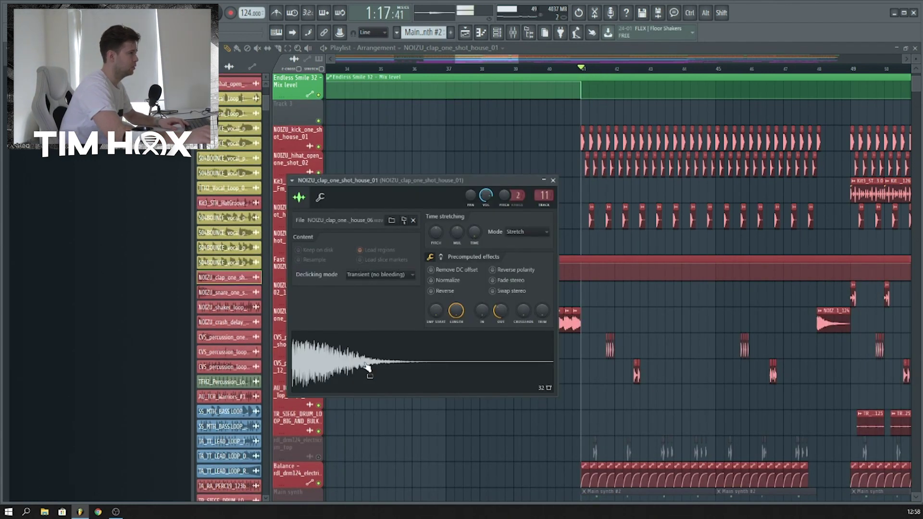
left_click(512, 36)
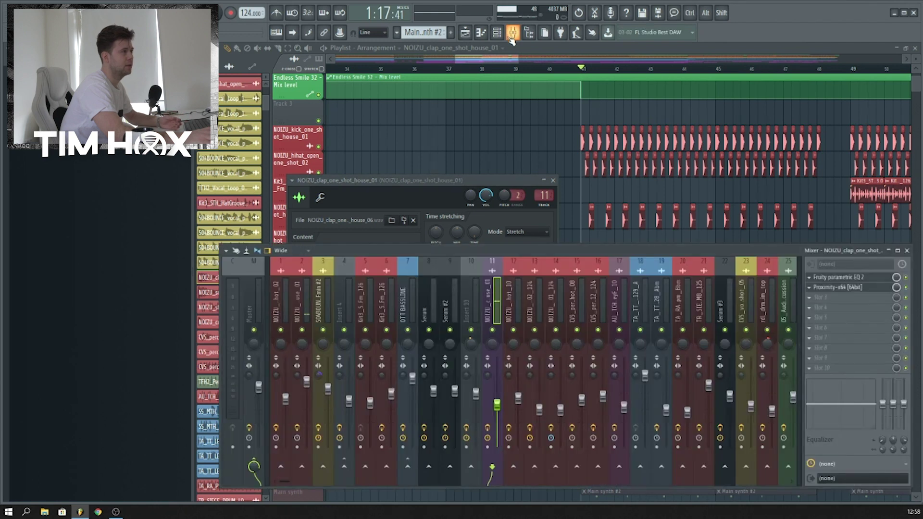
left_click(834, 287)
left_click(837, 278)
key("space")
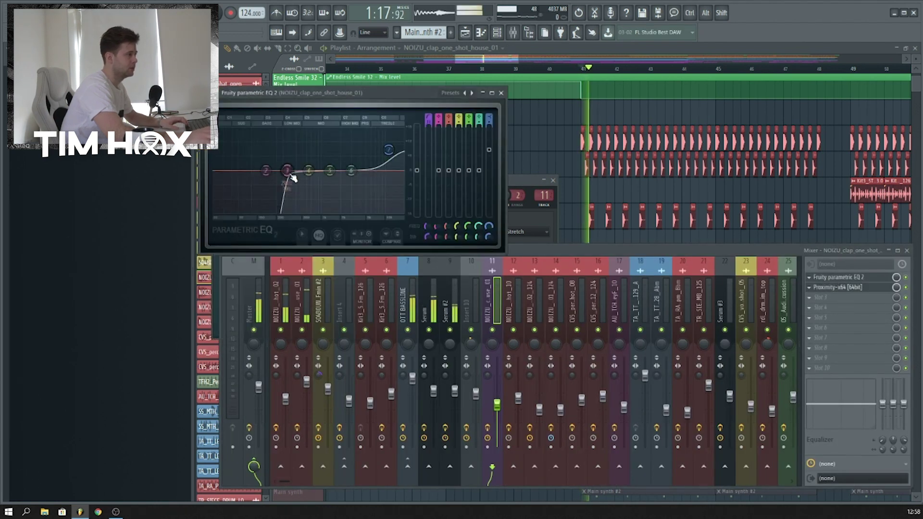
left_click_drag(354, 96, 623, 117)
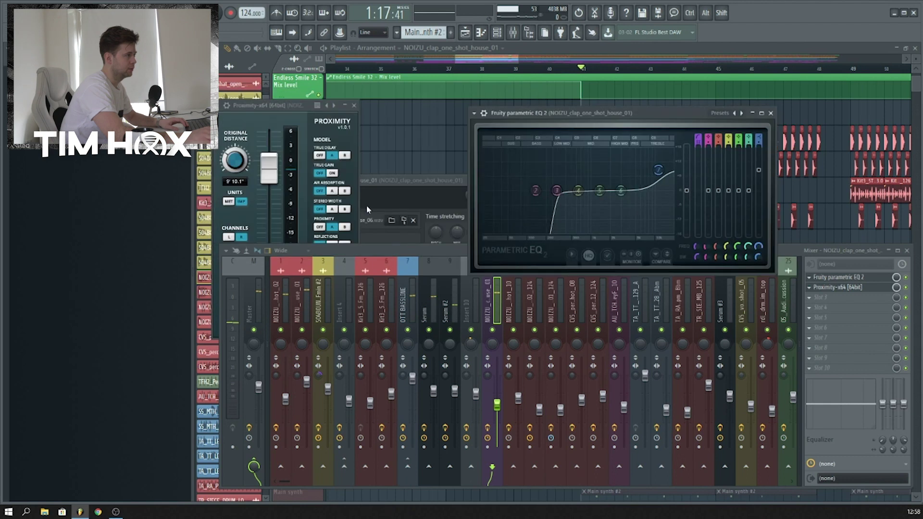
key("F12")
Reopen the NOIZU_clap_one_shot_house_01 sample, arrange it beside the mixer, and audition the clap
left_click(499, 32)
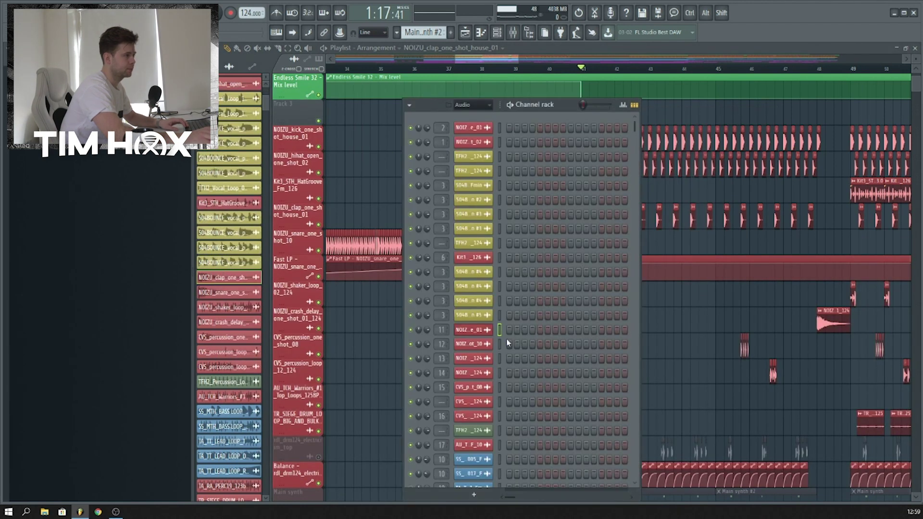
key("F6")
left_click(625, 219)
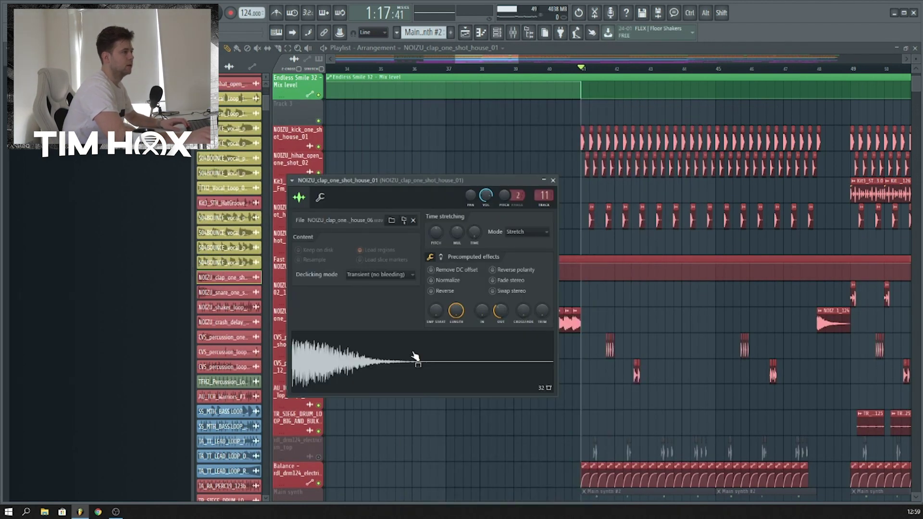
left_click(514, 34)
left_click_drag(461, 181, 461, 140)
left_click(703, 260)
left_click(483, 148)
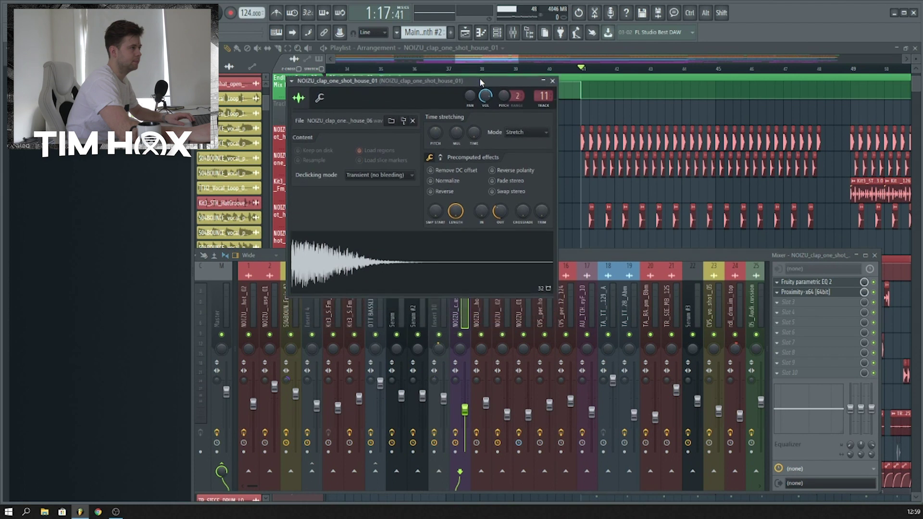
left_click(416, 242)
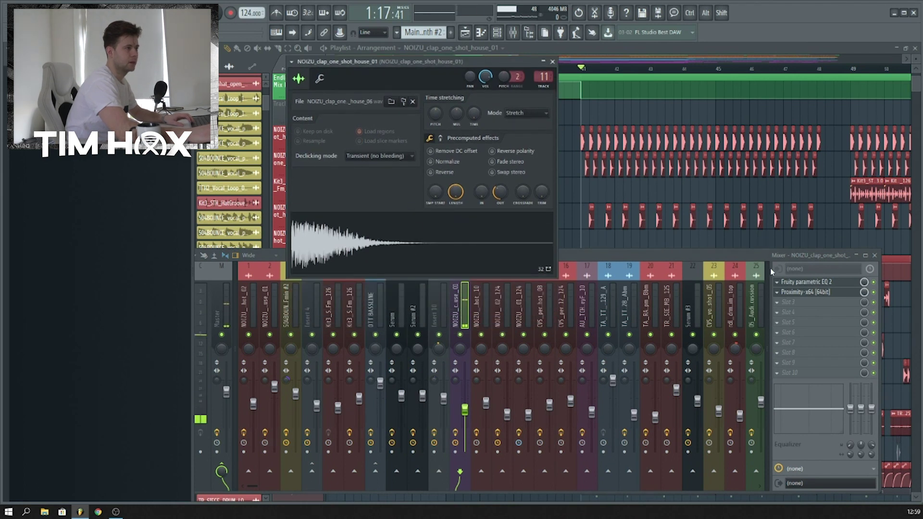
Reopen the clap's effect windows and examine the distance settings in Proximity
left_click(825, 288)
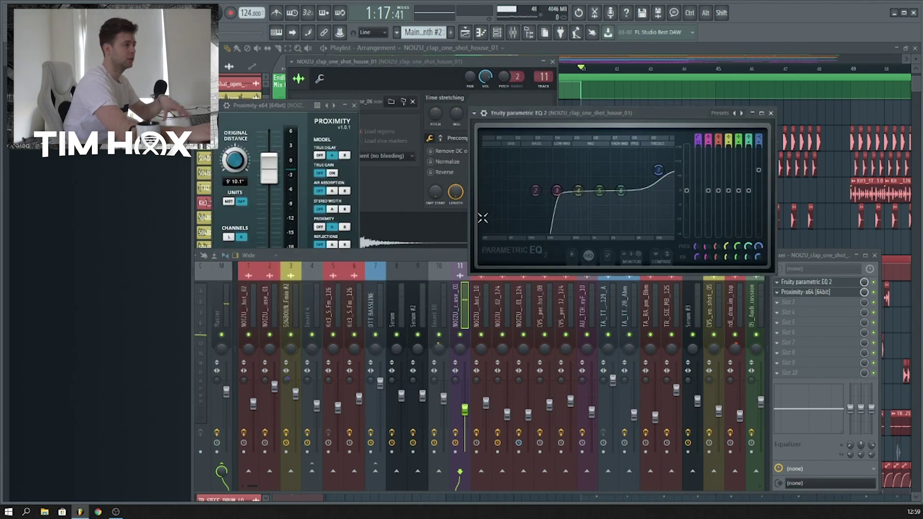
left_click(301, 107)
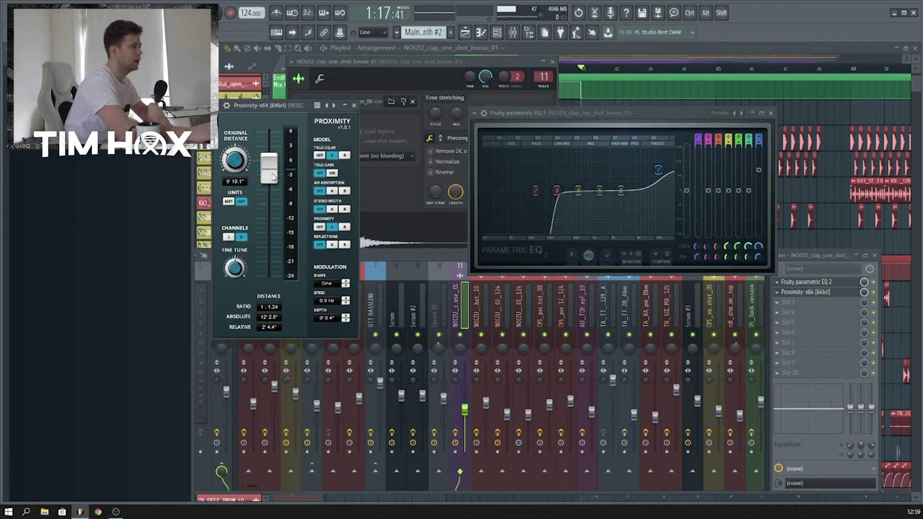
left_click(411, 259)
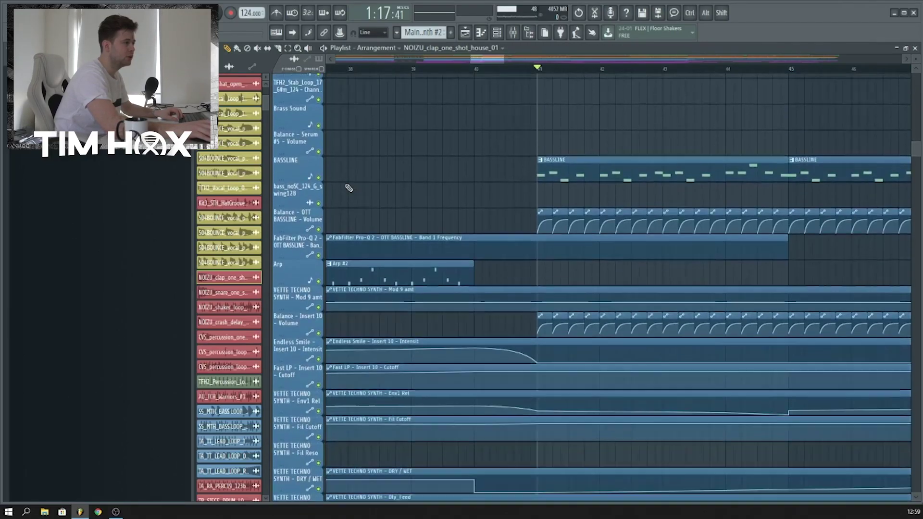
Find the BASSLINE pattern starting at bar 41, open it in the piano roll, and play it
scroll(349, 188, "down", 10)
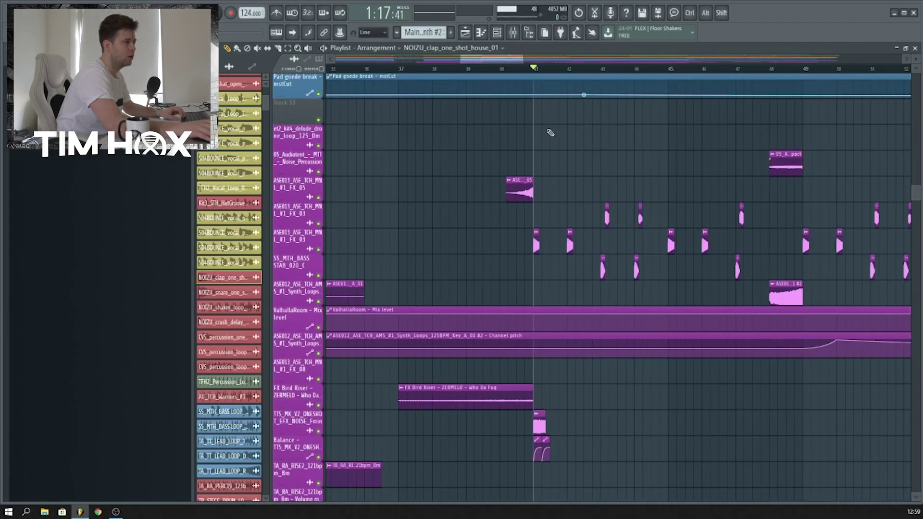
scroll(551, 133, "up", 8)
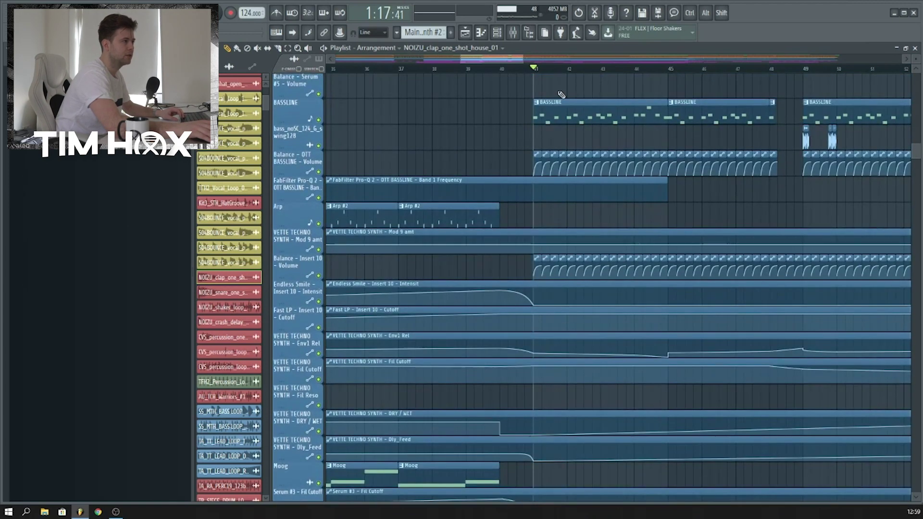
double_click(560, 111)
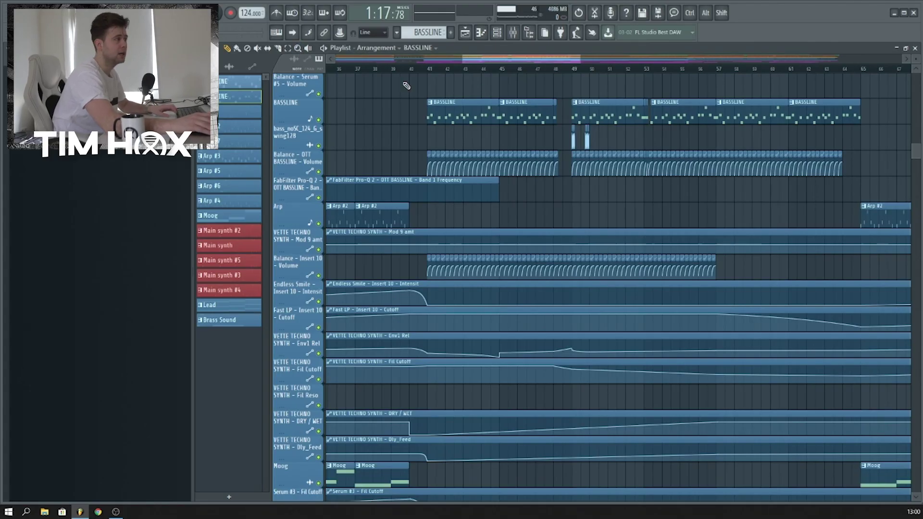
double_click(453, 111)
key("space")
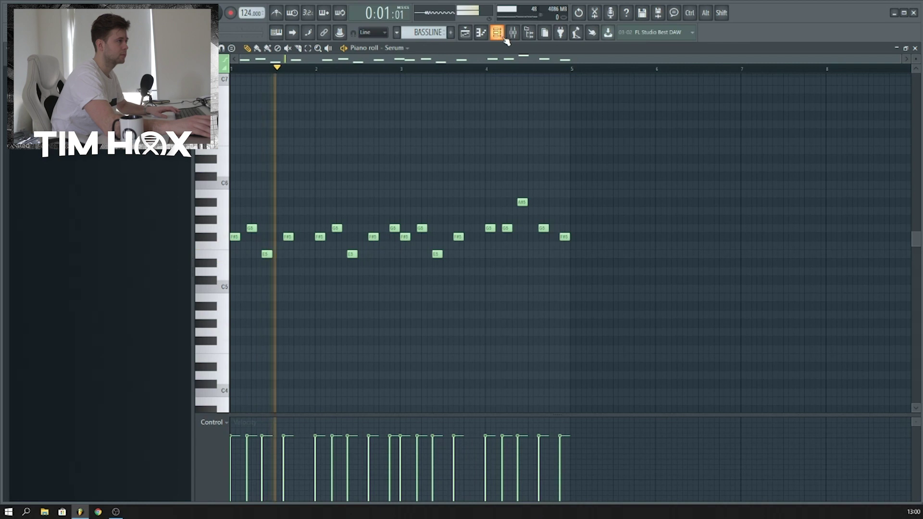
Show the mixer beside the bassline notes, stop playback, and select the Serum #2 mixer track
left_click(513, 34)
left_click_drag(449, 252, 478, 270)
key("space")
left_click(461, 308)
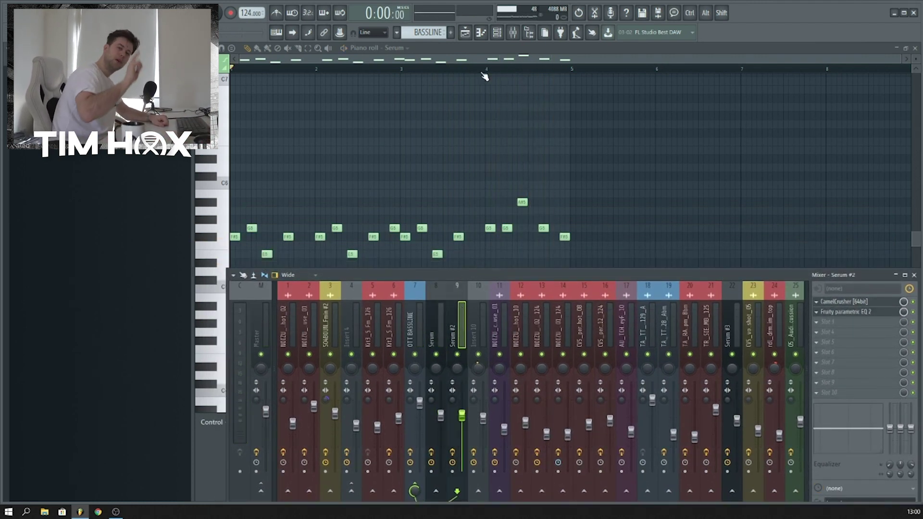
Open the bassline's first Serum channel from the channel rack and move its window clear of the channel mute switches
left_click(512, 32)
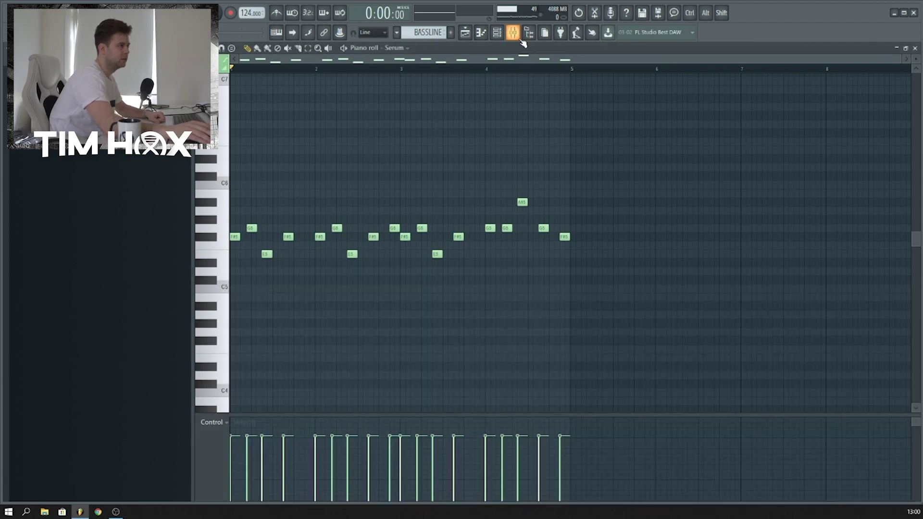
left_click(519, 38)
key("F6")
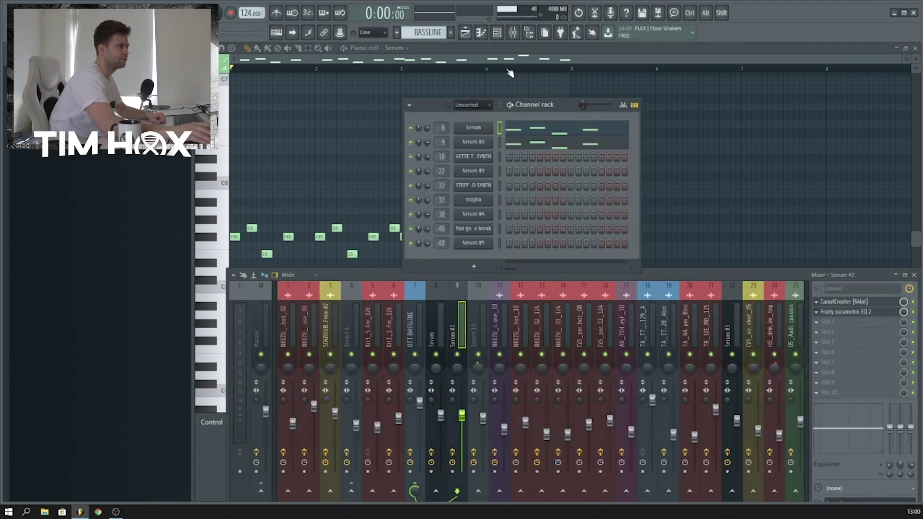
left_click(474, 127)
left_click_drag(532, 144, 585, 144)
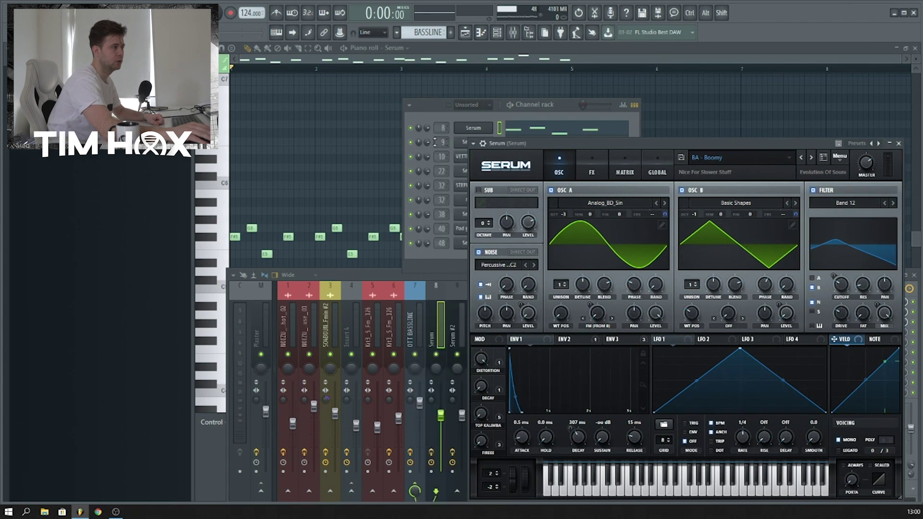
Mute the Serum #2 channel and play the bassline with only the first Serum layer
left_click(411, 143)
left_click(667, 143)
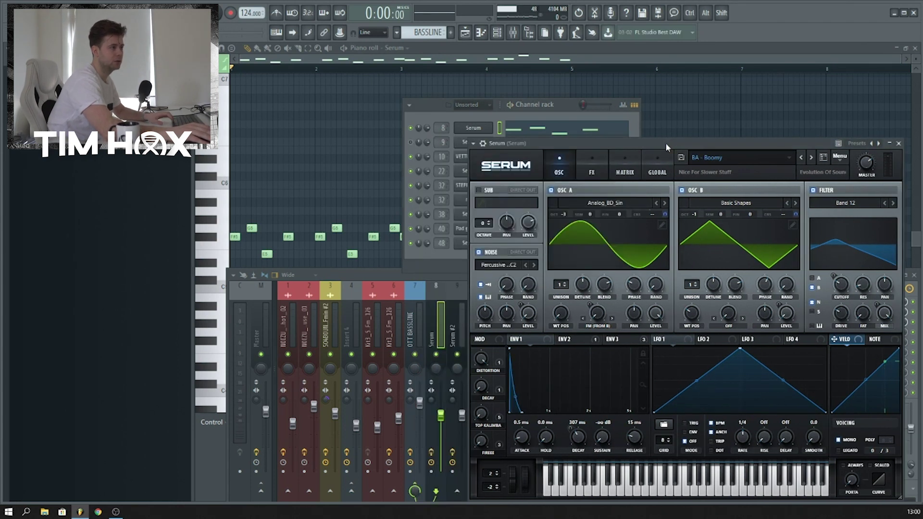
key("space")
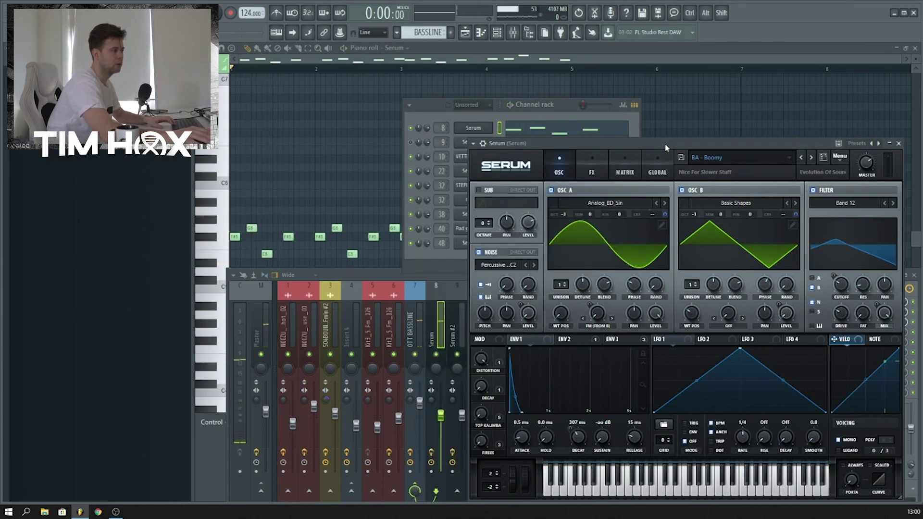
Open the FabFilter Saturn, CamelCrusher and Fruity parametric EQ 2 effects on the Serum mixer track
left_click(393, 273)
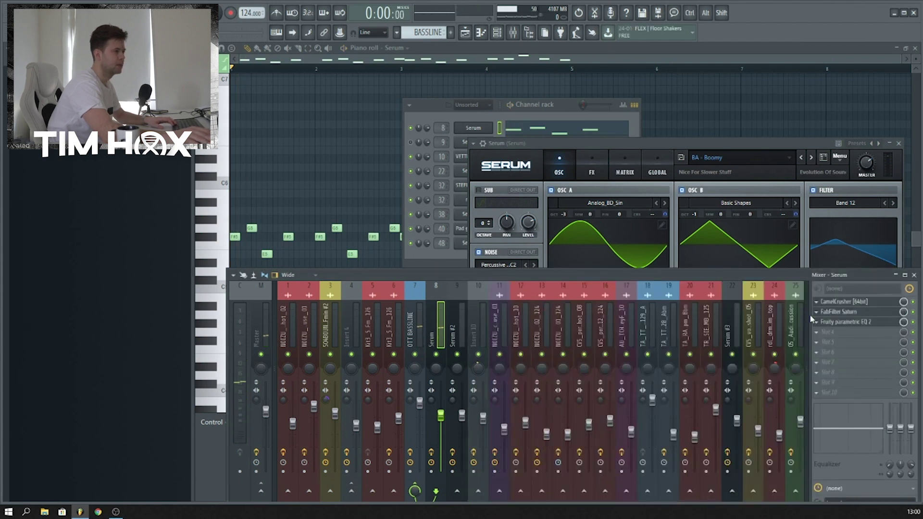
left_click(880, 311)
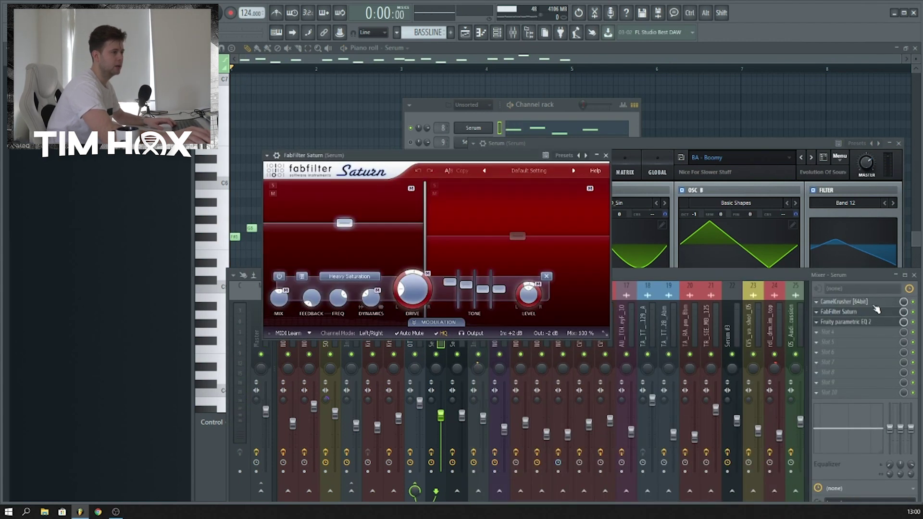
left_click(874, 303)
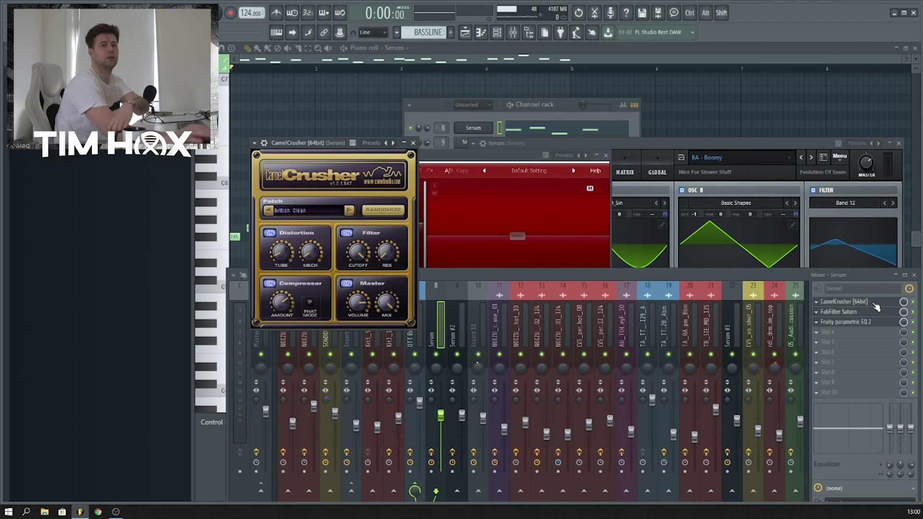
left_click(871, 325)
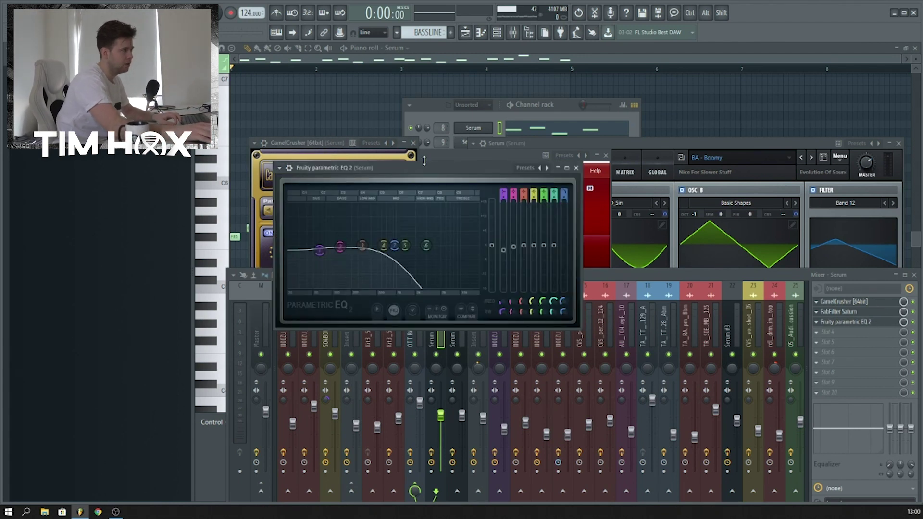
left_click_drag(424, 164, 450, 163)
Bypass all three effects on the Serum mixer track and play the bassline dry
left_click(866, 280)
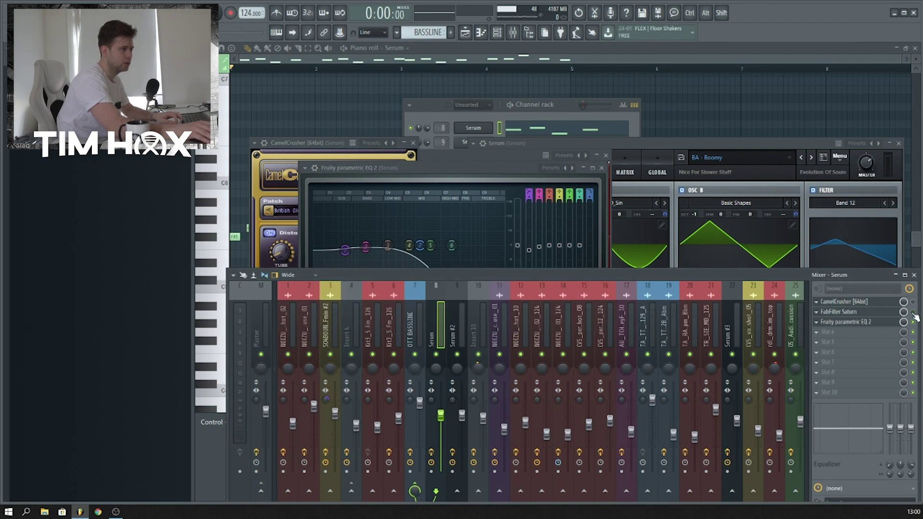
key("space")
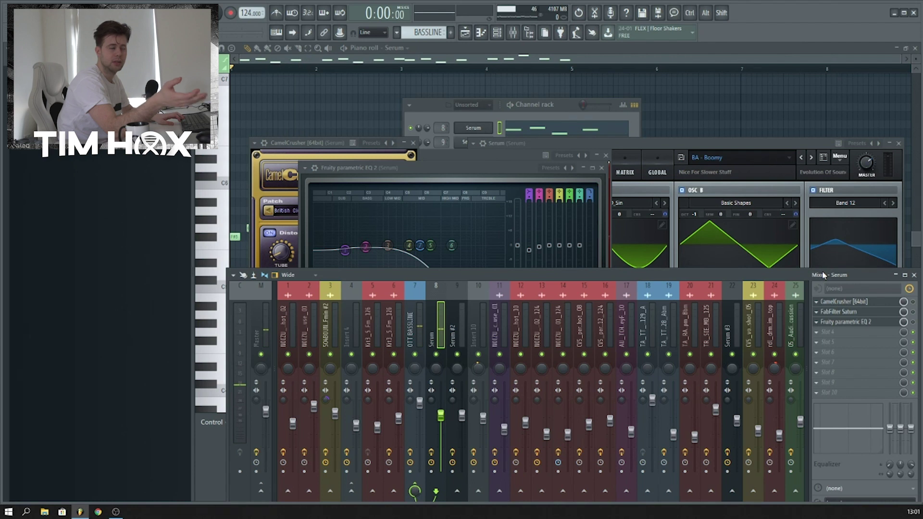
Enable CamelCrusher on the Serum track, move its window clear of the mixer, and play the bassline through it
left_click(880, 311)
left_click(882, 302)
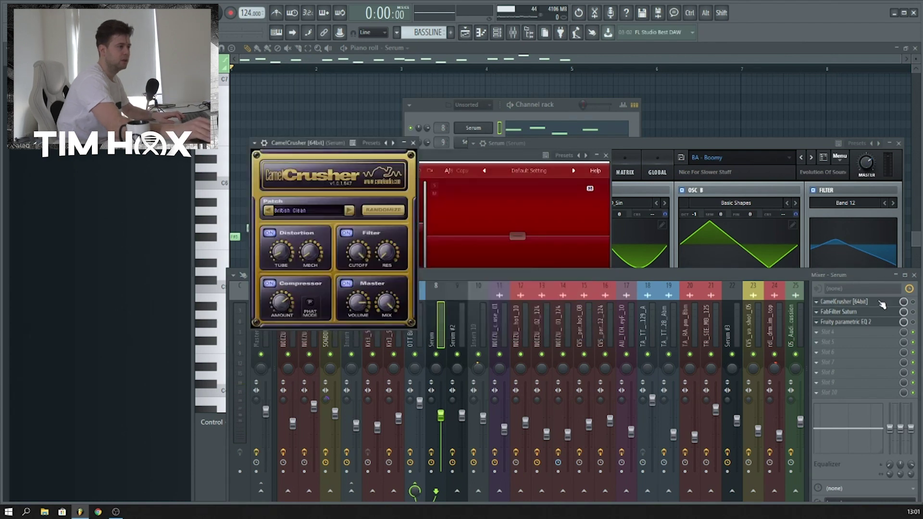
left_click(916, 306)
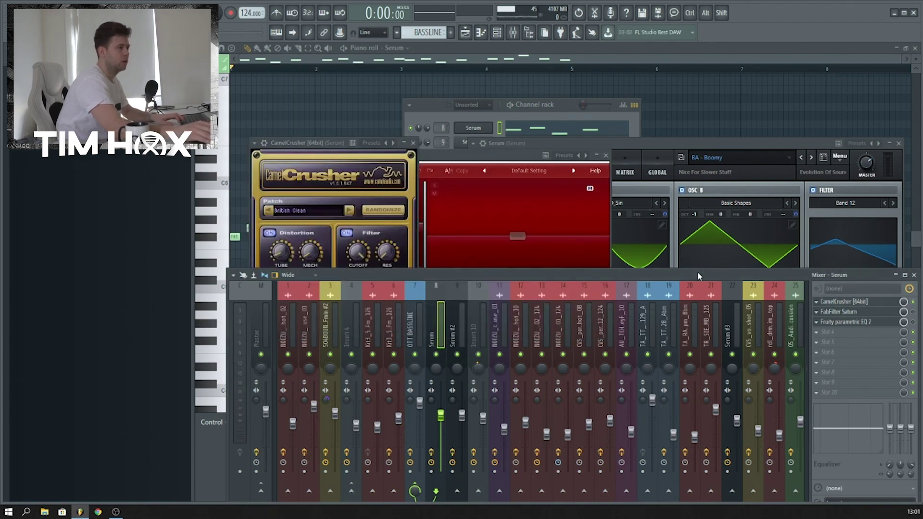
left_click_drag(339, 145, 335, 115)
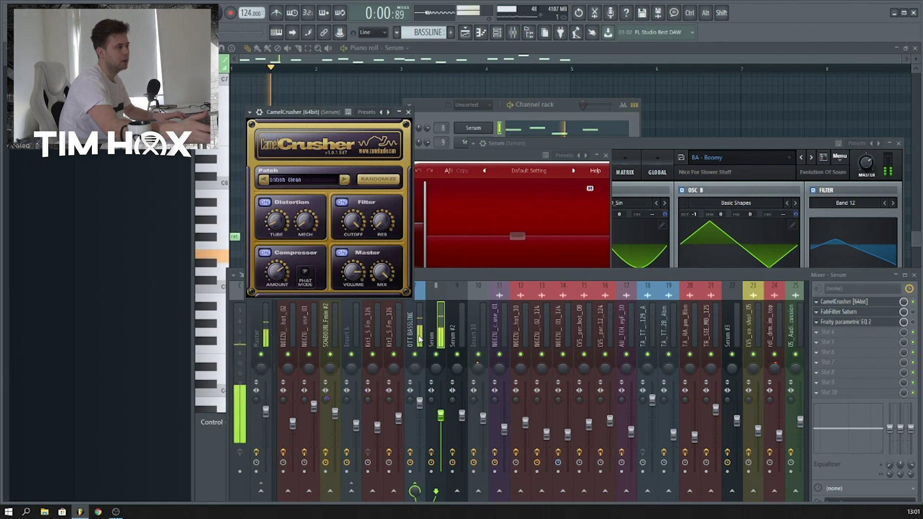
Enable FabFilter Saturn on the Serum track, open it, and look through its Best Of presets without loading one
left_click(913, 313)
left_click(886, 314)
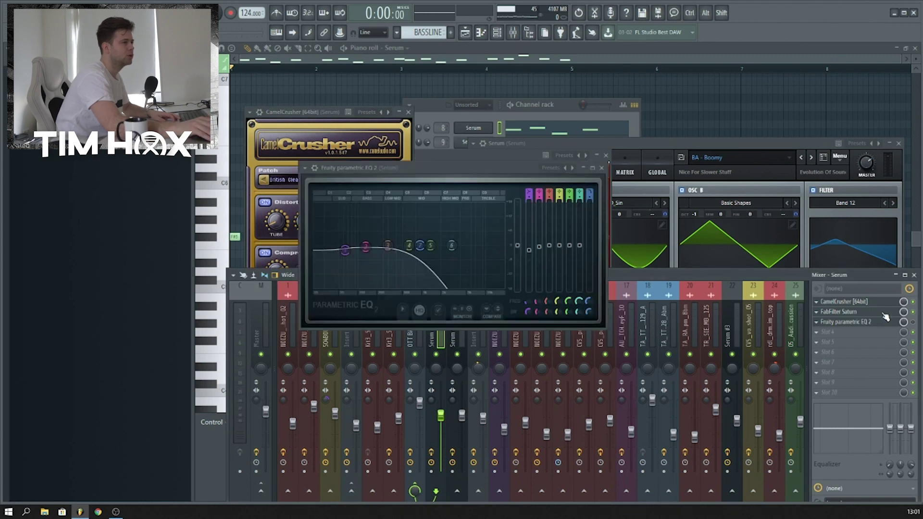
left_click(884, 314)
left_click(529, 171)
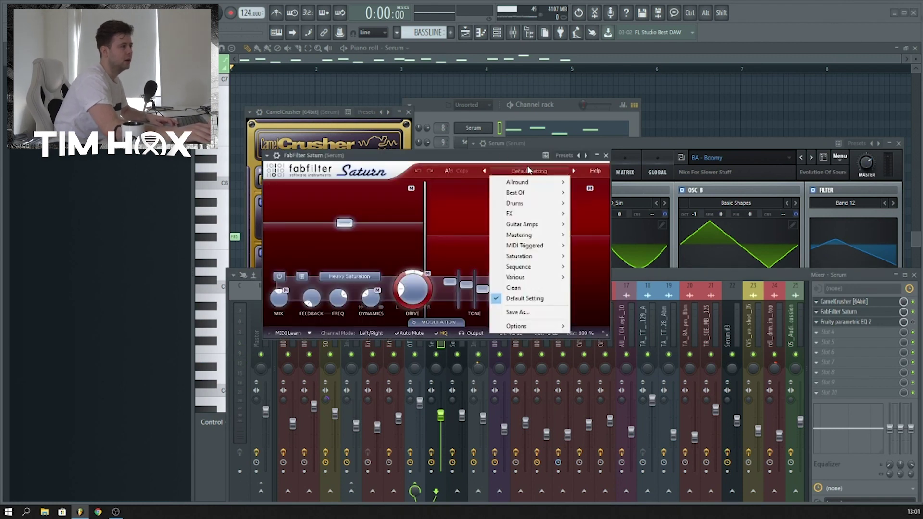
mouse_move(531, 195)
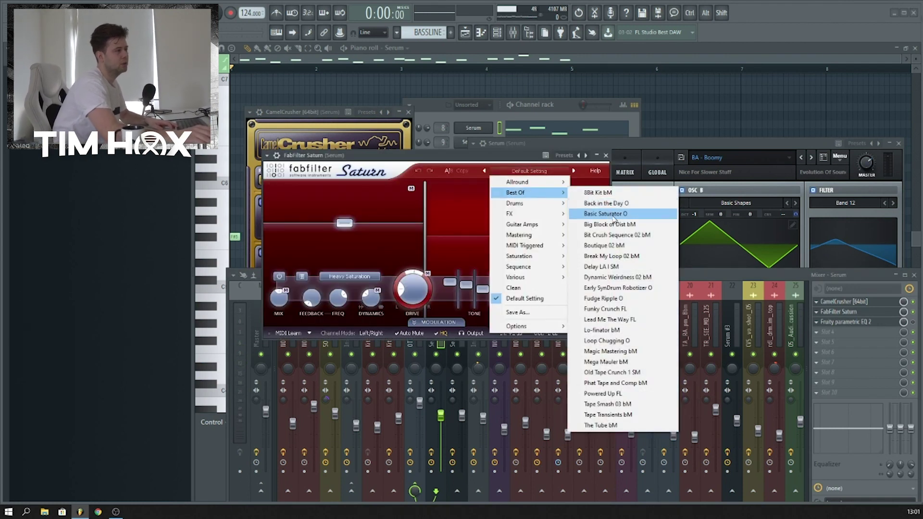
left_click(450, 161)
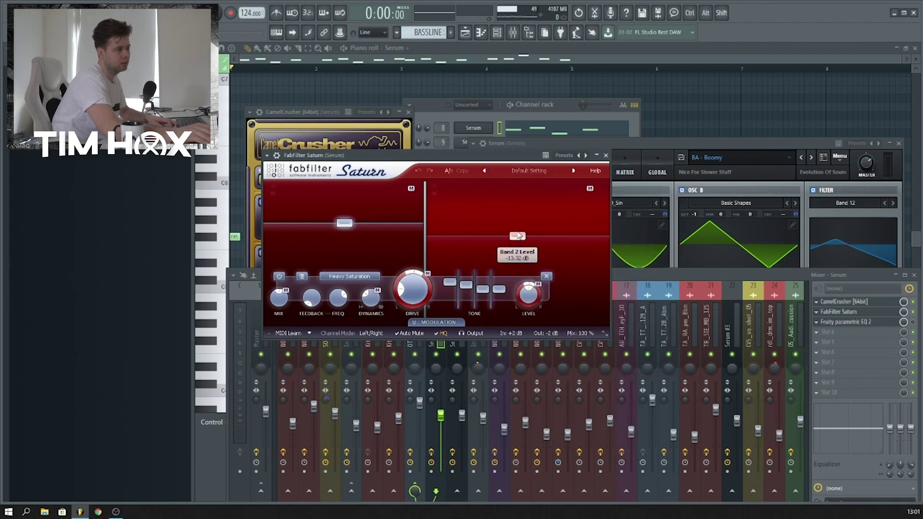
Enable Fruity parametric EQ 2 on the Serum track, open it, and play the bassline to view its spectrum
left_click(658, 278)
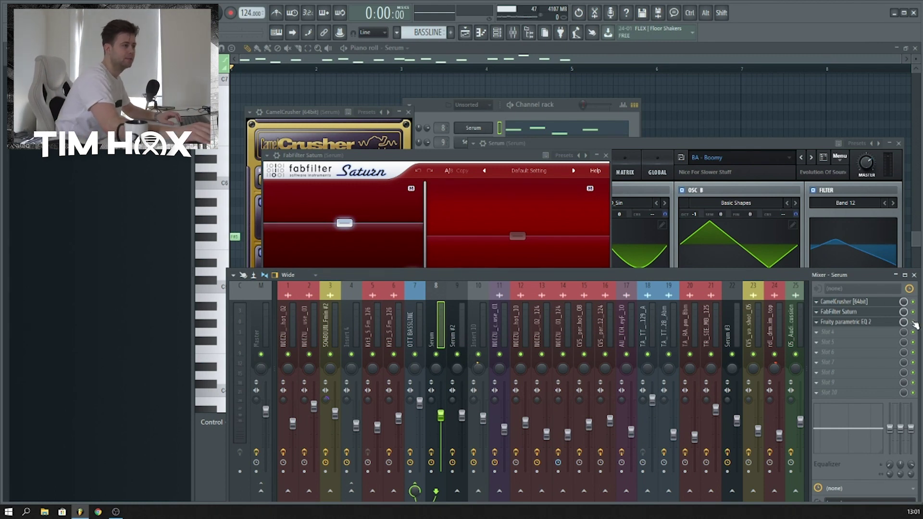
left_click(885, 322)
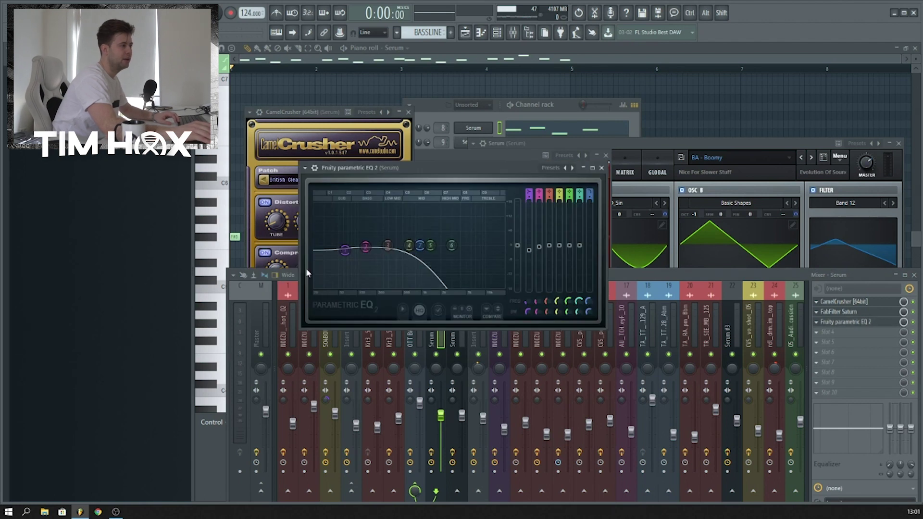
key("space")
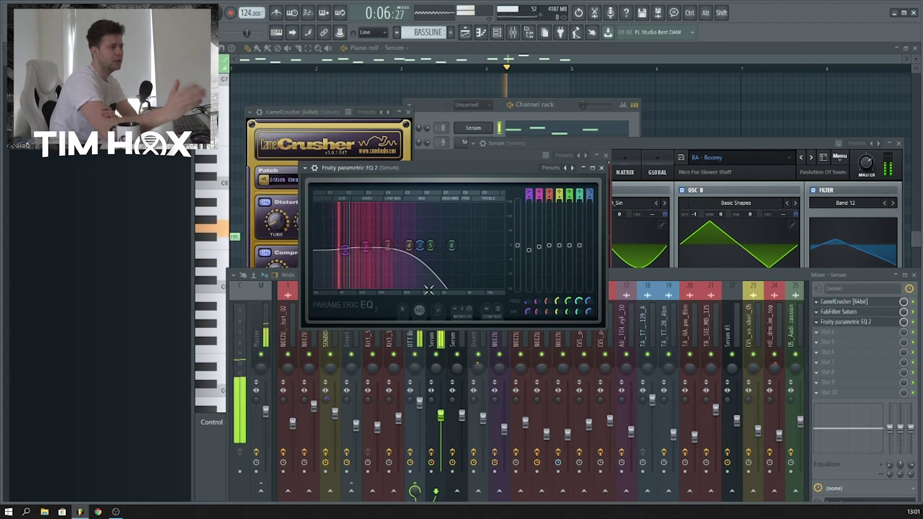
key("space")
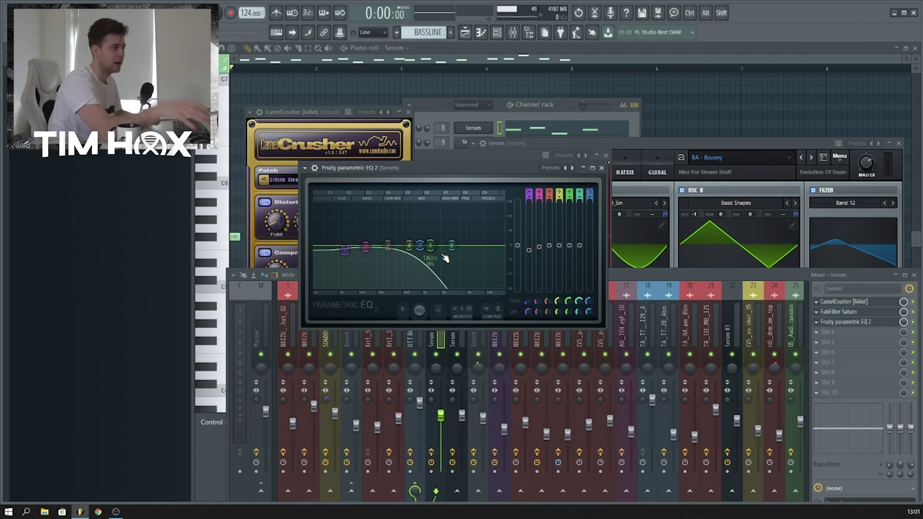
Mute the first Serum channel, unmute Serum #2, and play only that bassline layer
left_click(657, 284)
left_click(437, 324)
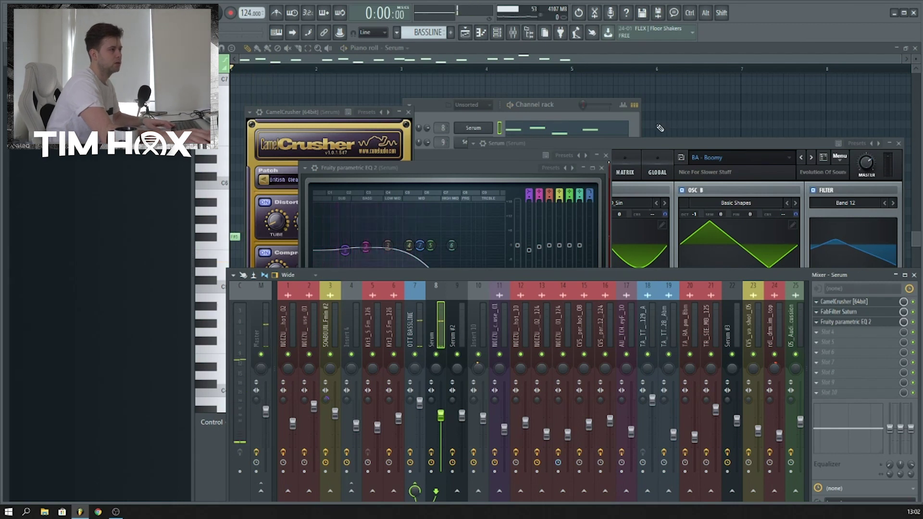
left_click(631, 128)
key("space")
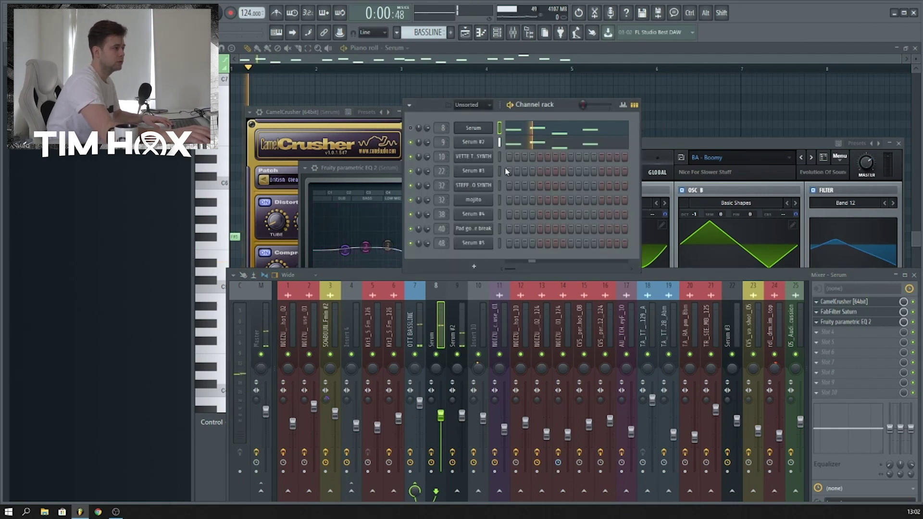
Inspect the Fruity parametric EQ 2 and CamelCrusher effects on the Serum #2 mixer track during playback
left_click(865, 278)
left_click(846, 302)
left_click(853, 312)
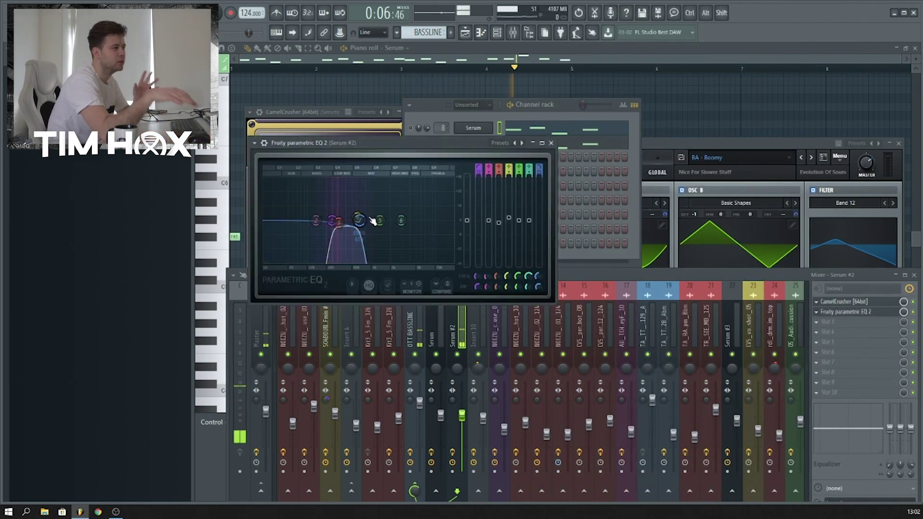
left_click(668, 281)
left_click(895, 302)
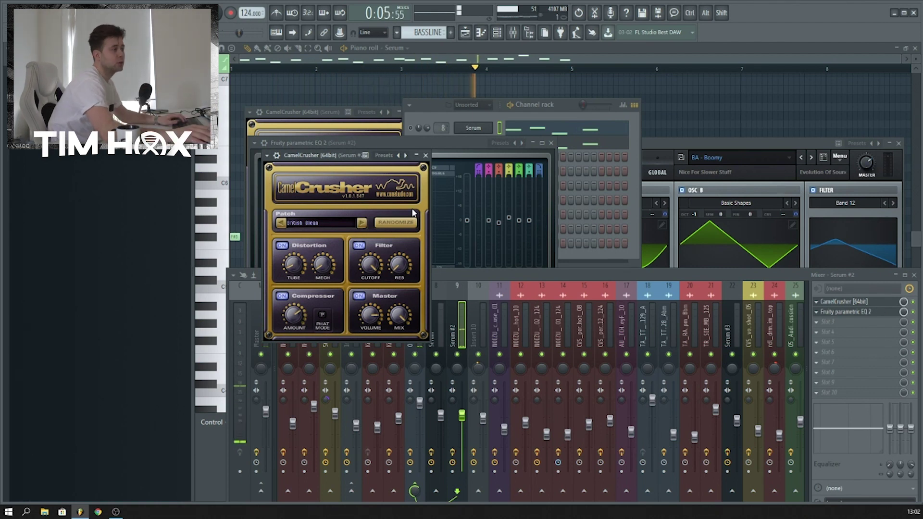
left_click(512, 278)
left_click(835, 313)
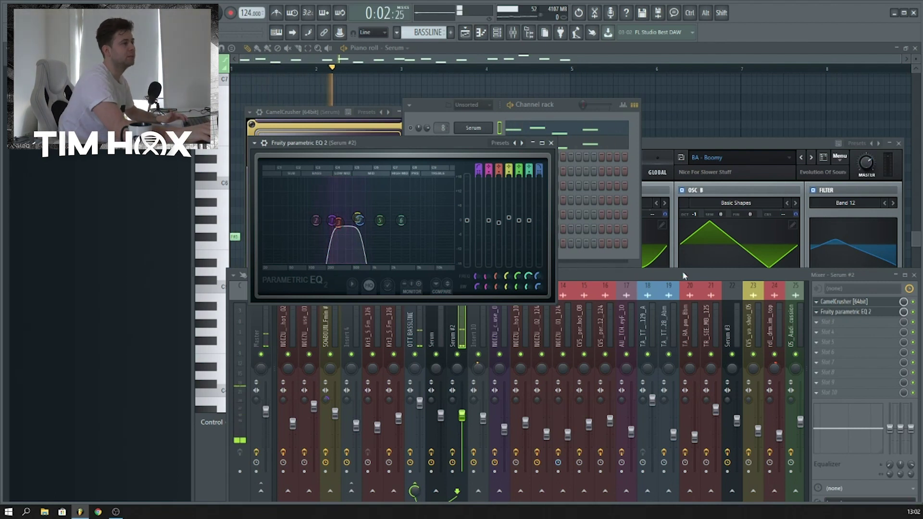
Unmute the first Serum channel so both bassline layers sound, and stop playback
left_click(493, 136)
key("space")
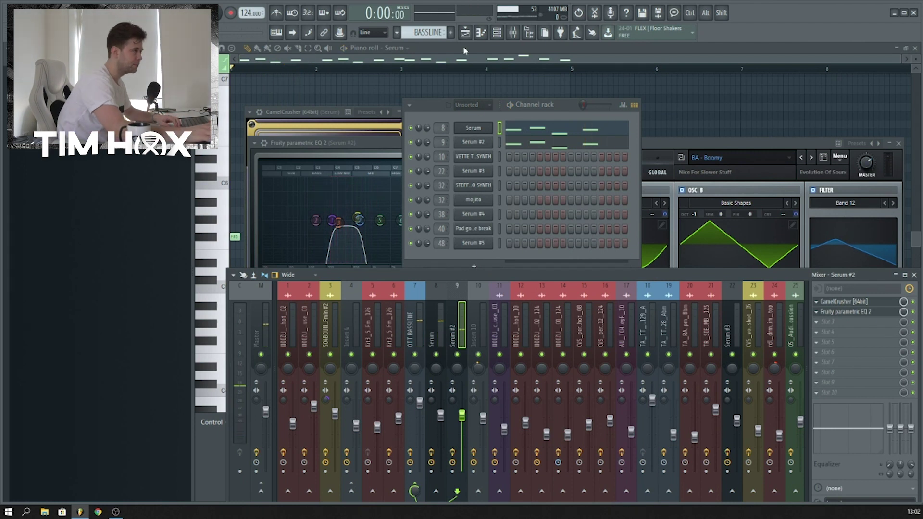
Solo the BASSLINE track in the playlist and unmute the Balance - OTT BASSLINE - Volume automation track
left_click(480, 33)
scroll(483, 134, "down", 5)
scroll(482, 138, "up", 3)
scroll(455, 218, "up", 6)
left_click(319, 172, "ctrl")
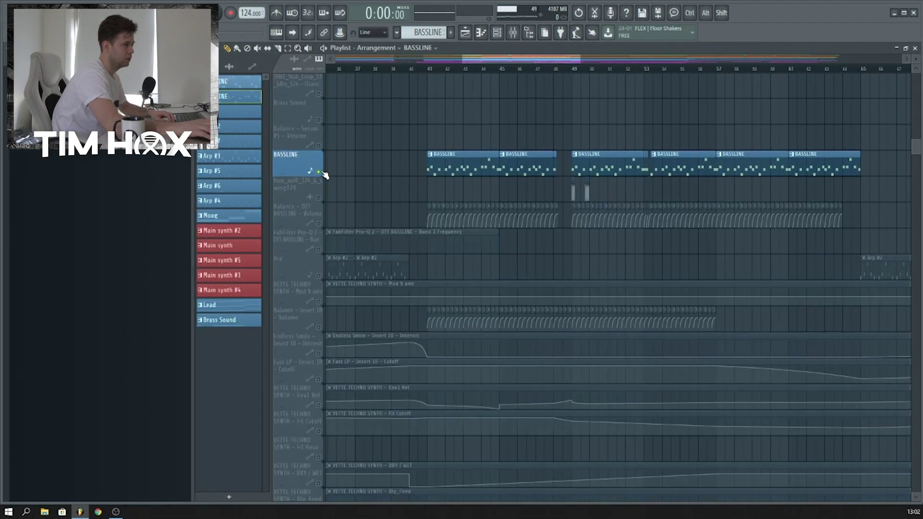
left_click(318, 223)
scroll(323, 240, "down", 3)
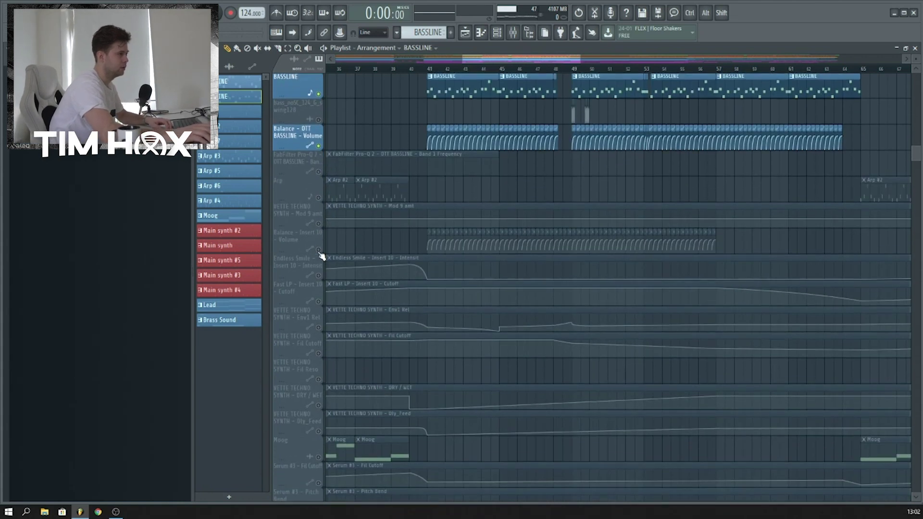
left_click(318, 249)
scroll(321, 251, "down", 7)
scroll(321, 245, "up", 8)
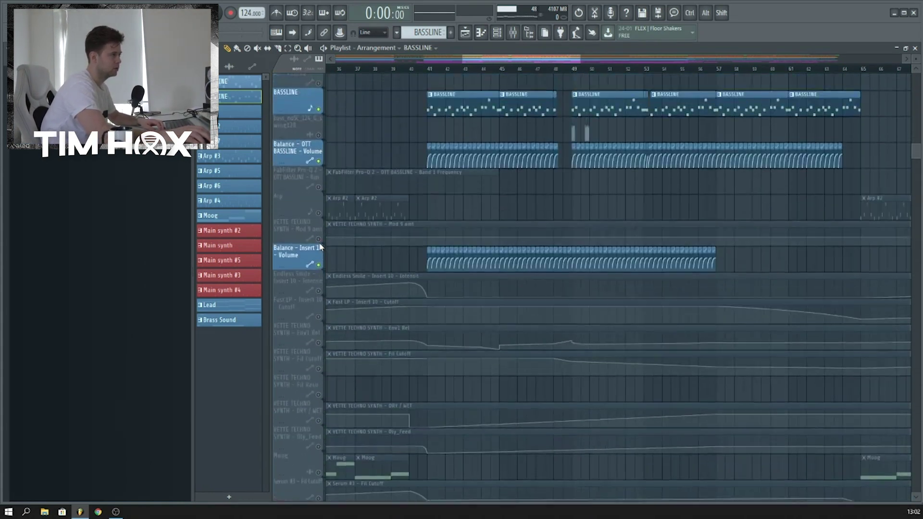
scroll(320, 245, "up", 1)
left_click(318, 276)
Unmute the two ASE013_ASE_TCH_MNL_#1_FX_03 tracks and the SS_MTH_BASS STAB_020_C track, and play from bar 41
scroll(317, 271, "down", 18)
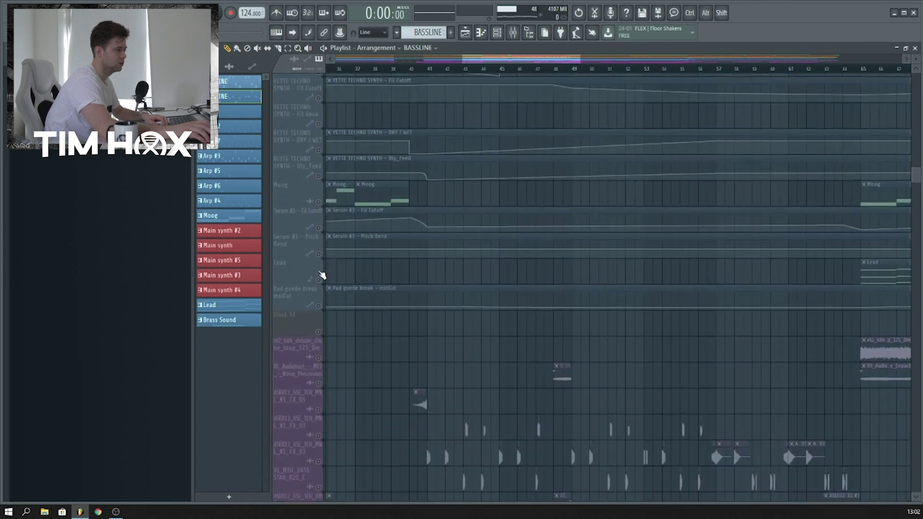
left_click_drag(320, 275, 321, 331)
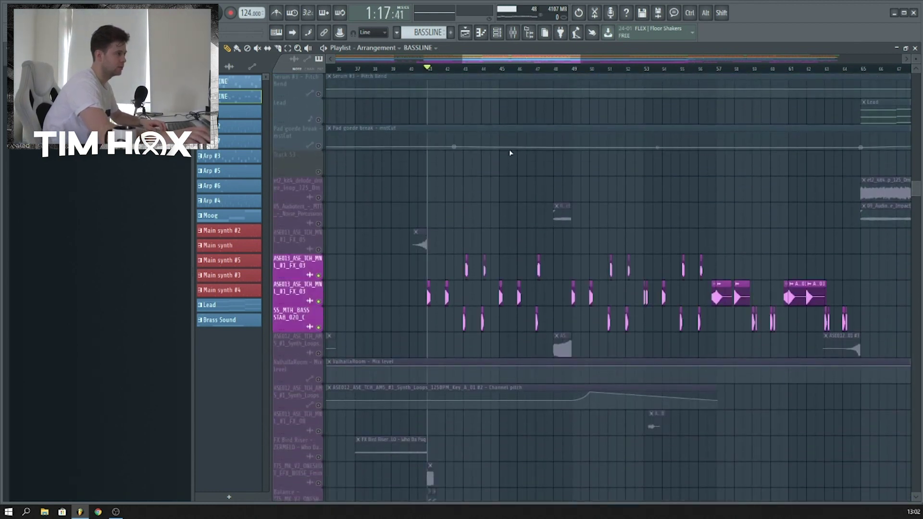
key("space")
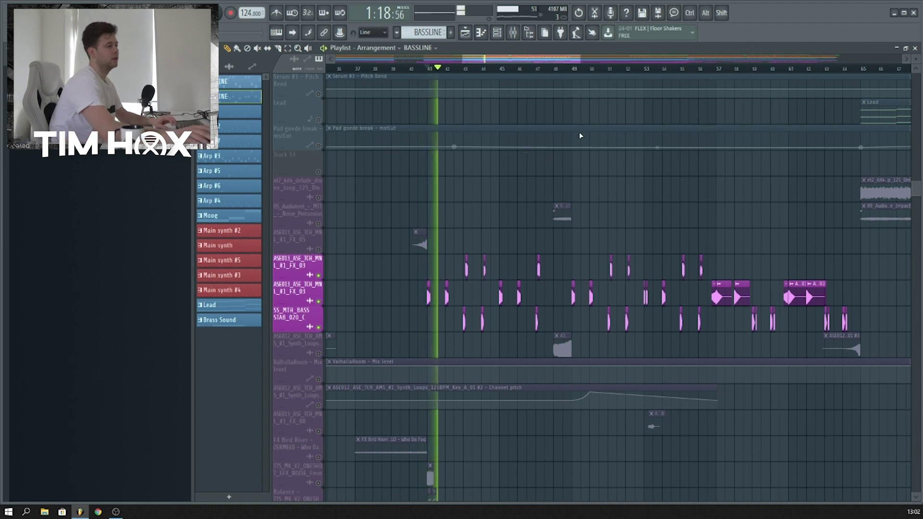
Stop playback, open the bass stab clip at bar 41, and show its mixer track's effects
scroll(488, 65, "up", 5)
key("space")
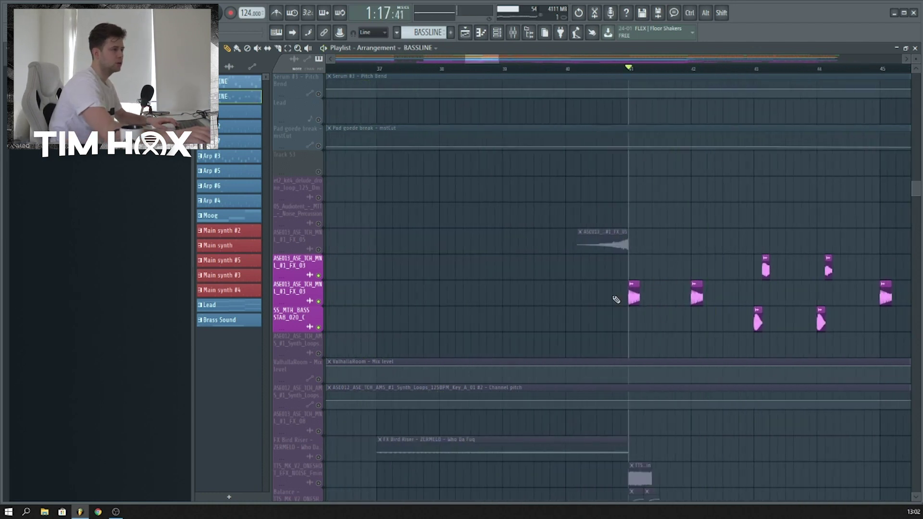
double_click(631, 295)
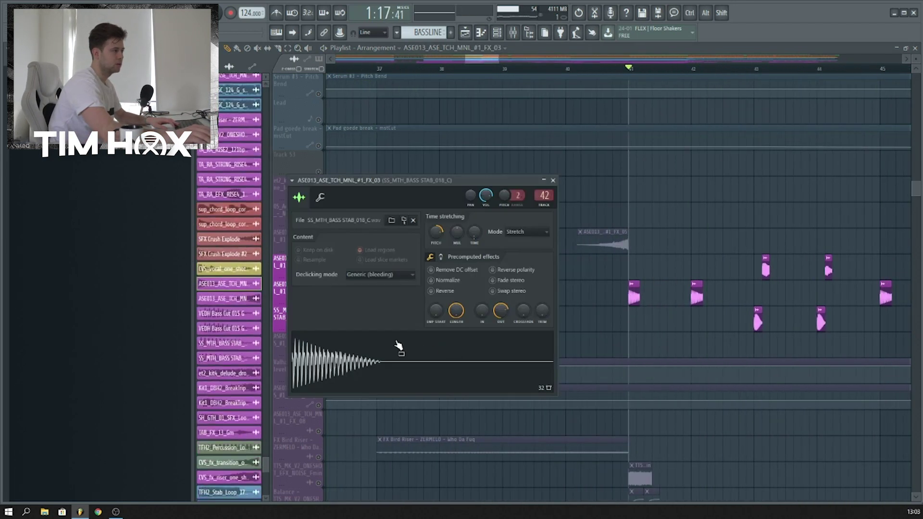
left_click(521, 33)
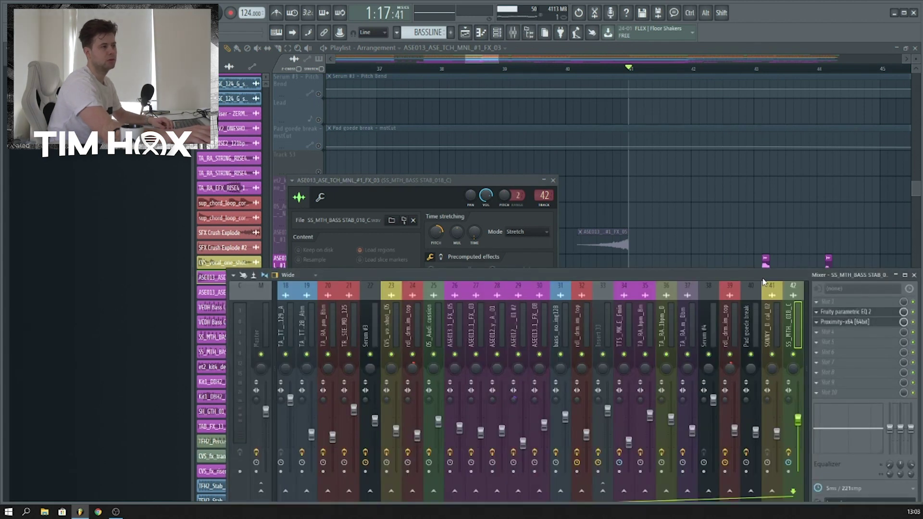
left_click_drag(763, 281, 733, 262)
scroll(769, 292, "down", 6)
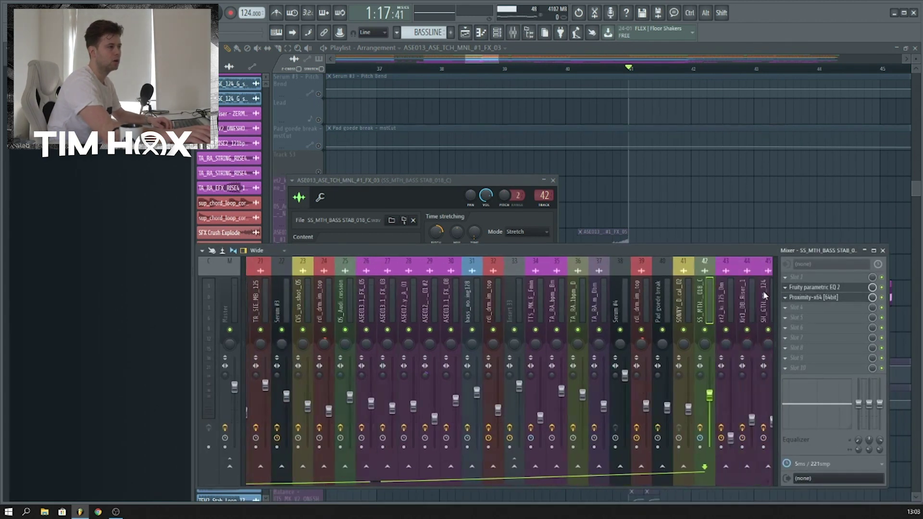
Play the bassline with the bass stabs from bar 41 and bring the mixer back into view
left_click_drag(480, 60, 490, 61)
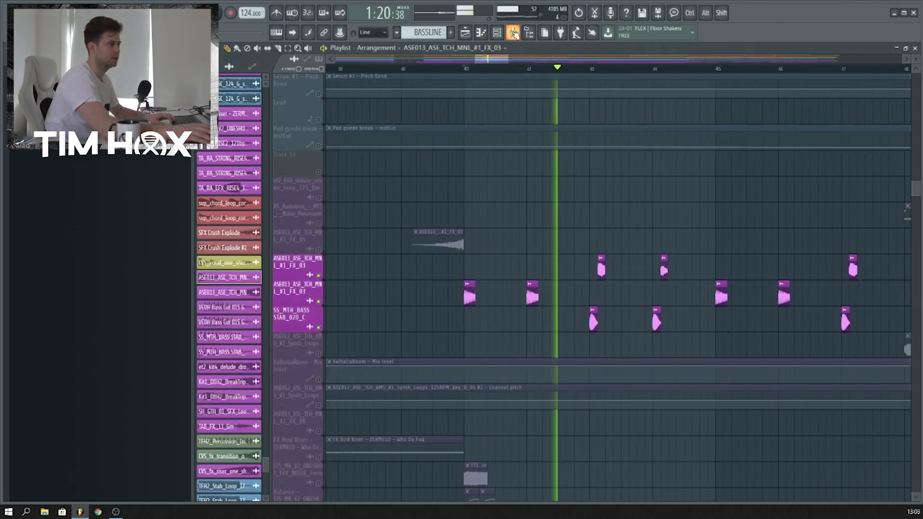
key("F9")
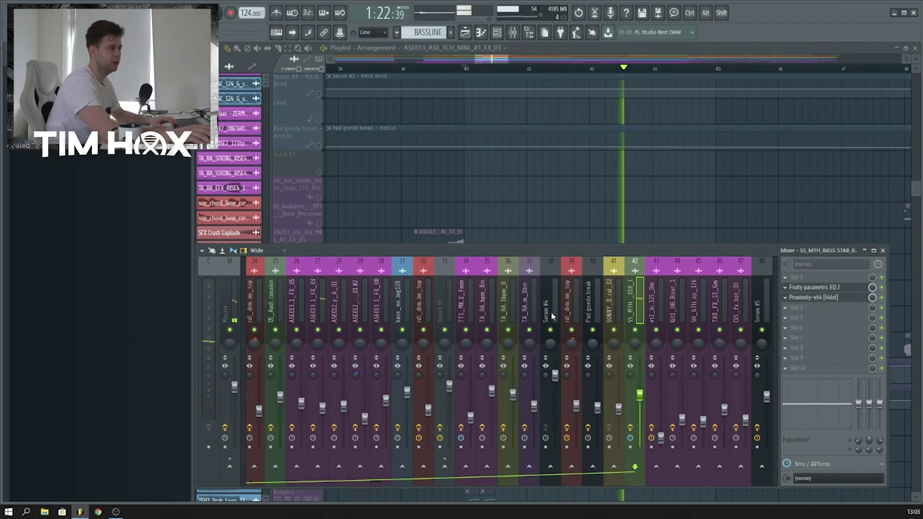
Show the effects of the ASE013 FX_03 mixer track and of the OTT BASSLINE mixer track
left_click(322, 301)
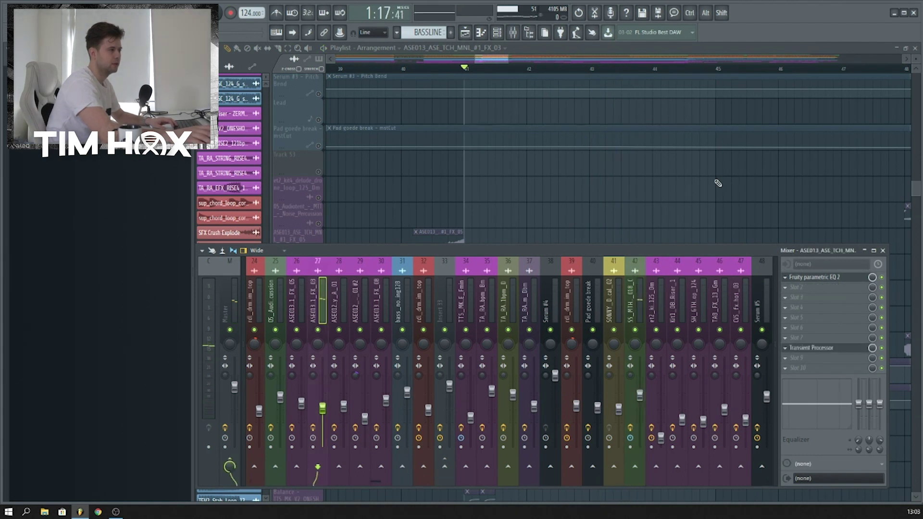
scroll(418, 299, "up", 10)
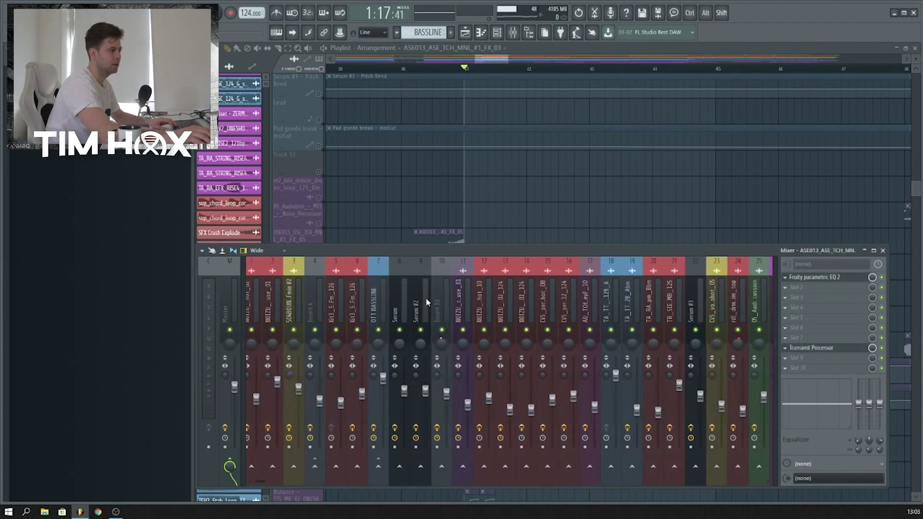
left_click(391, 301)
scroll(731, 218, "down", 1)
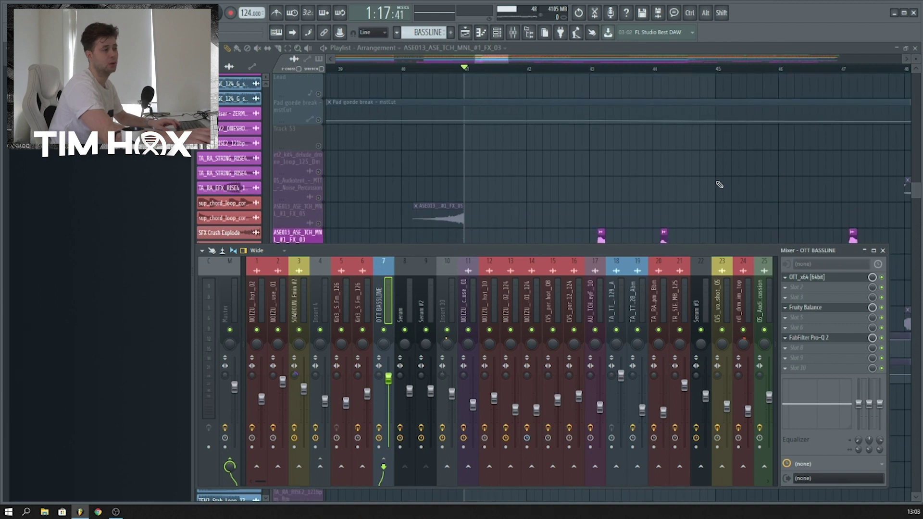
key("F9")
left_click(514, 35)
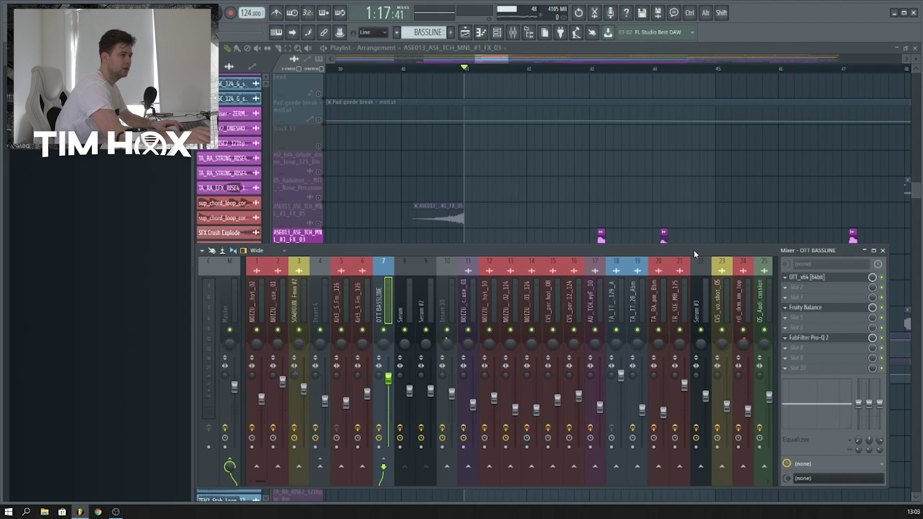
Play the bassline from bar 41 and open the Fruity Balance and OTT effects on the OTT BASSLINE mixer track
key("space")
left_click(817, 307)
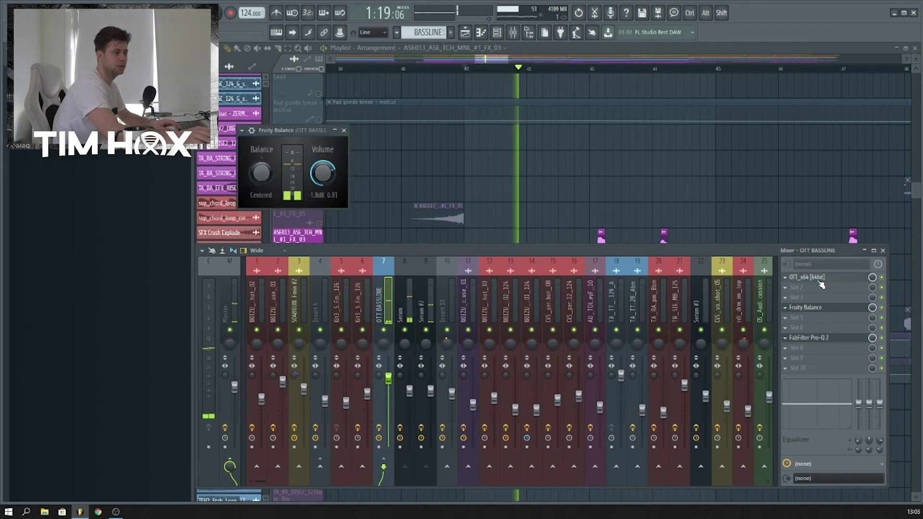
left_click(809, 277)
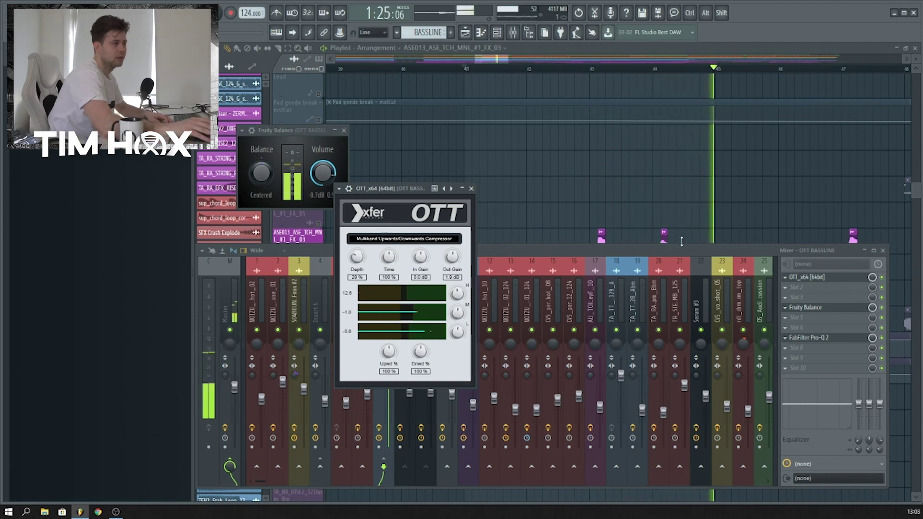
left_click(458, 248)
key("space")
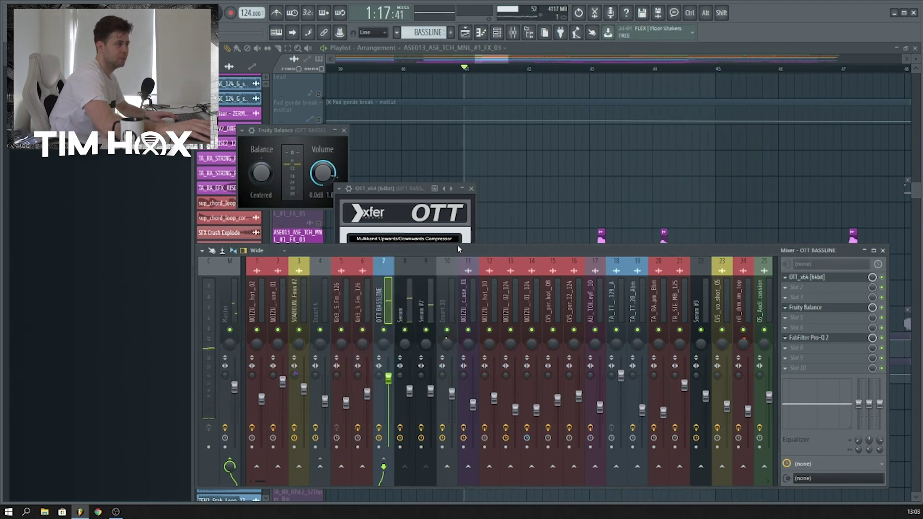
Open FabFilter Pro-Q 2 on the OTT BASSLINE mixer track, position its window in full view, and briefly play the bassline
left_click_drag(292, 143, 330, 133)
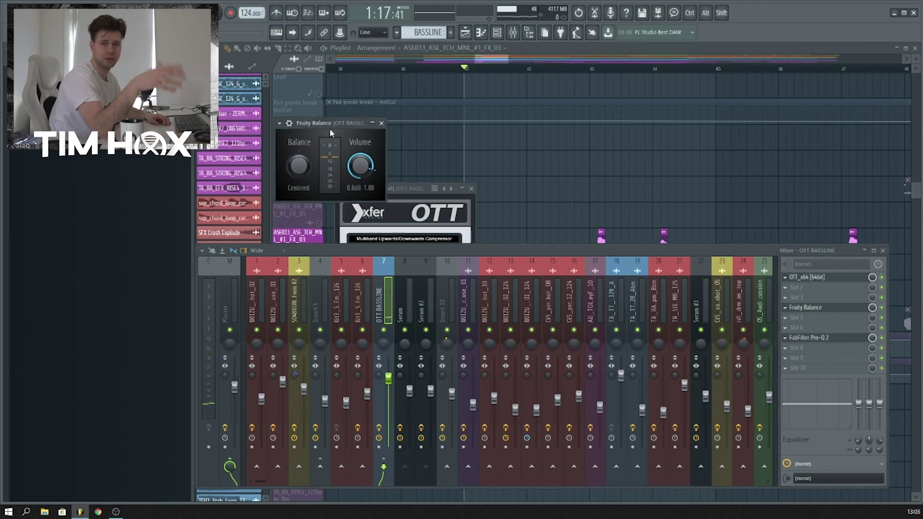
left_click(819, 346)
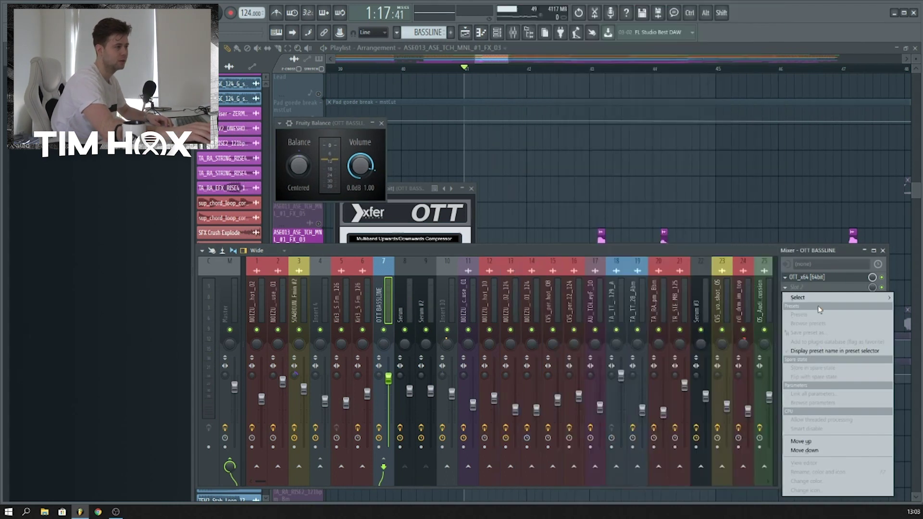
key("Escape")
left_click(824, 339)
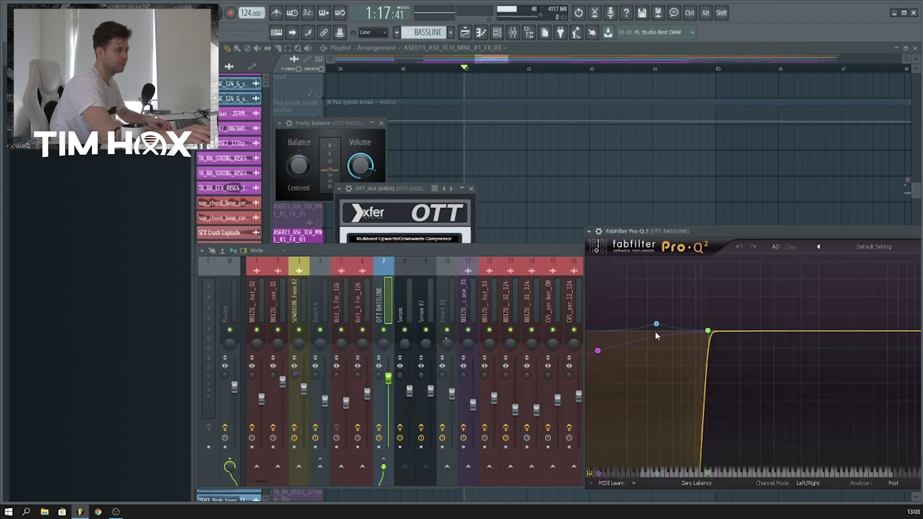
left_click_drag(757, 235, 538, 184)
key("space")
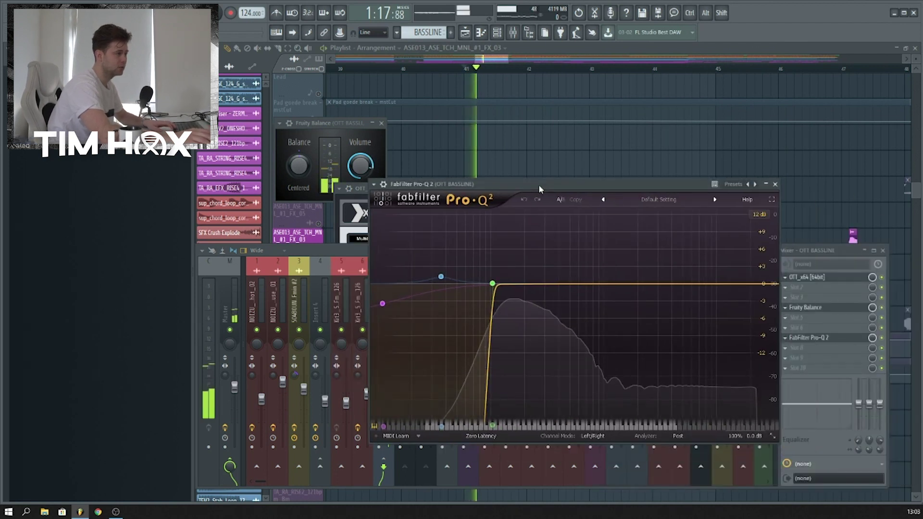
key("space")
Return to the playlist and unmute the FabFilter Pro-Q 2 - OTT BASSLINE Band 1 Frequency automation track
left_click(550, 154)
scroll(435, 244, "down", 3)
scroll(363, 260, "up", 8)
scroll(362, 262, "down", 5)
scroll(364, 263, "down", 2)
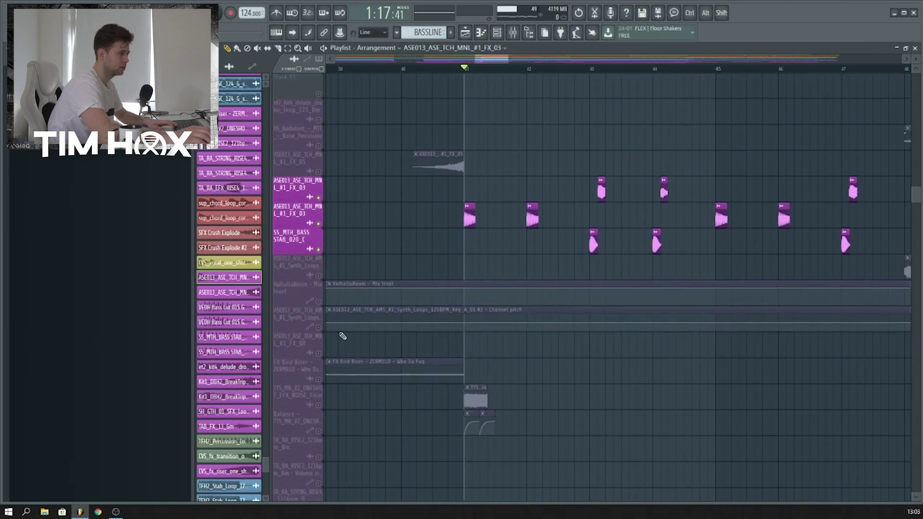
scroll(343, 336, "down", 5)
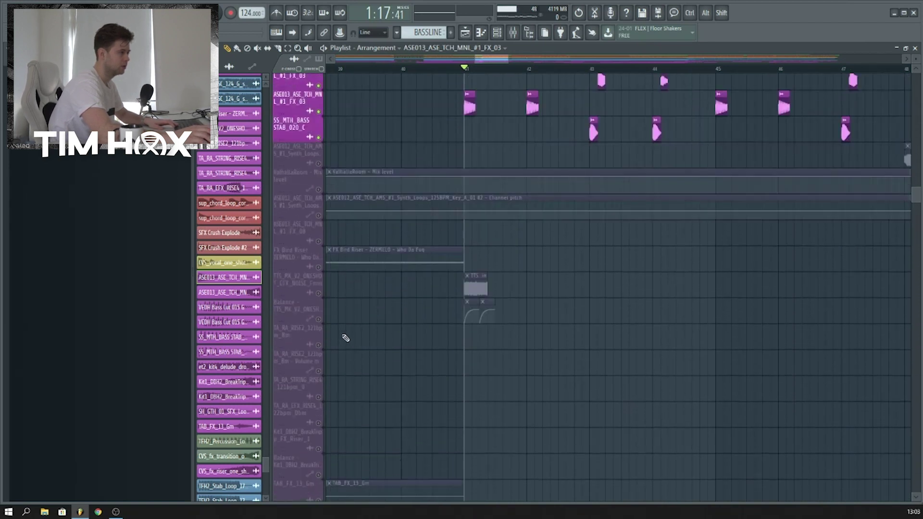
scroll(345, 337, "up", 20)
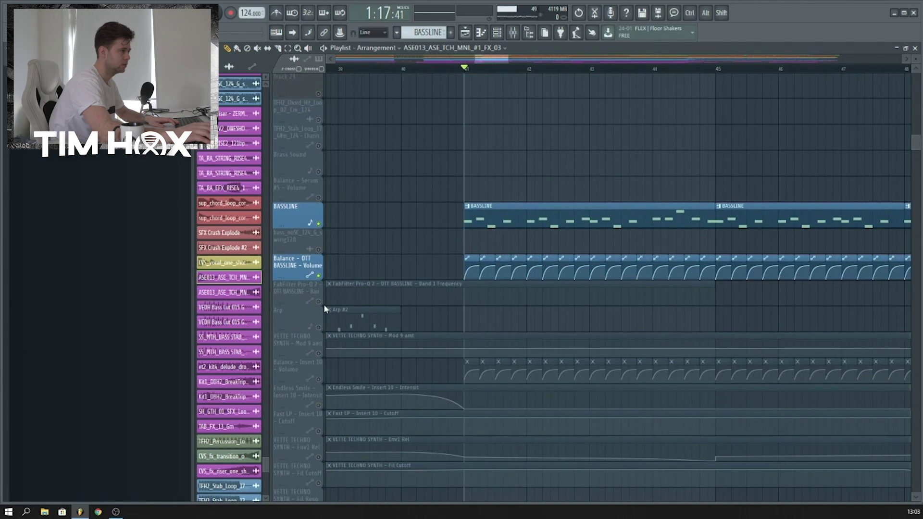
left_click(320, 302)
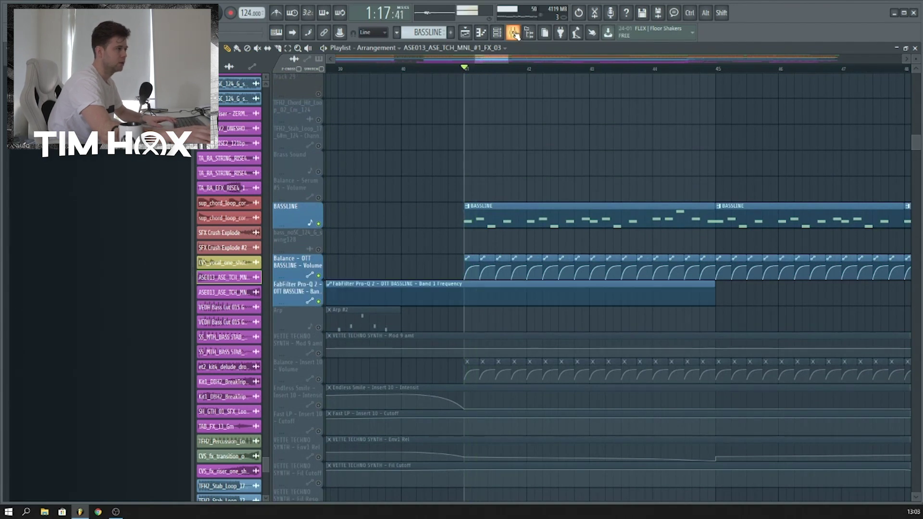
Reopen FabFilter Pro-Q 2 on the OTT BASSLINE mixer track and play the drop from bar 41
key("F9")
left_click(831, 342)
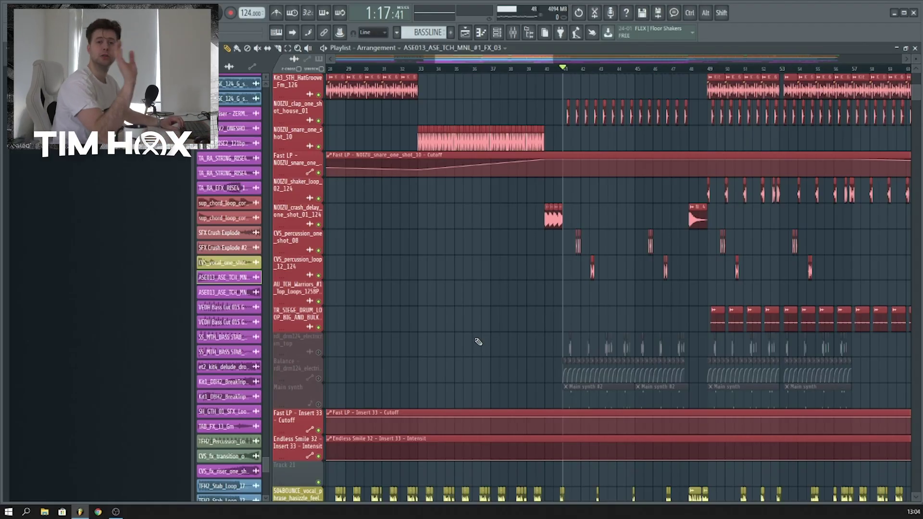
key("space")
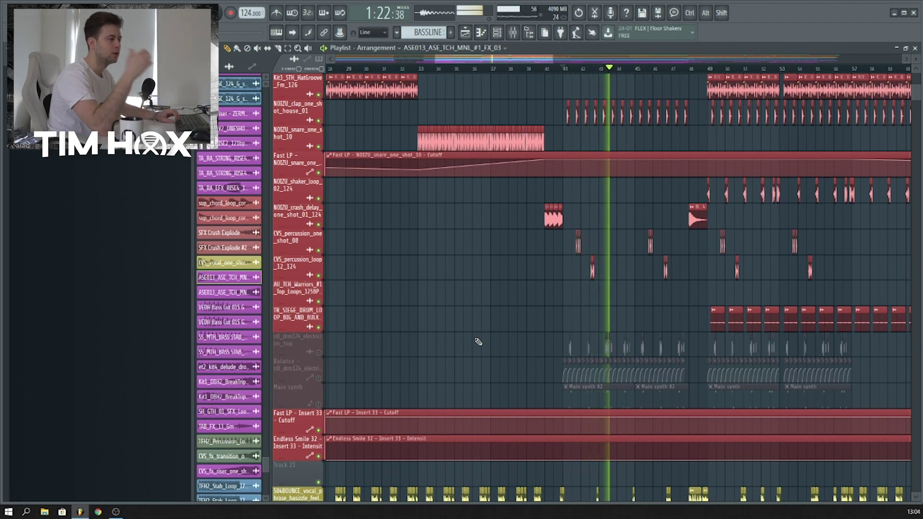
key("space")
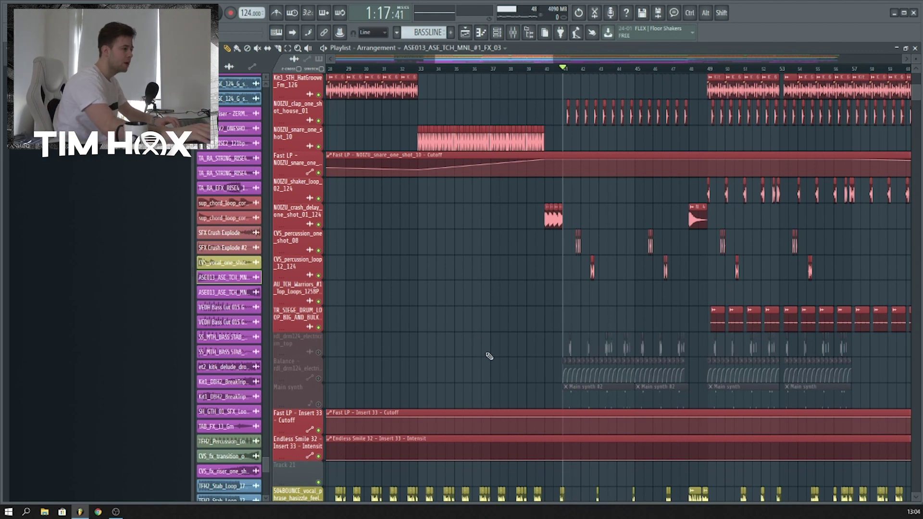
Unmute the rdl_drm124_electricrim_top track, keeping its Balance volume automation and the Main synth track muted
scroll(483, 348, "down", 4)
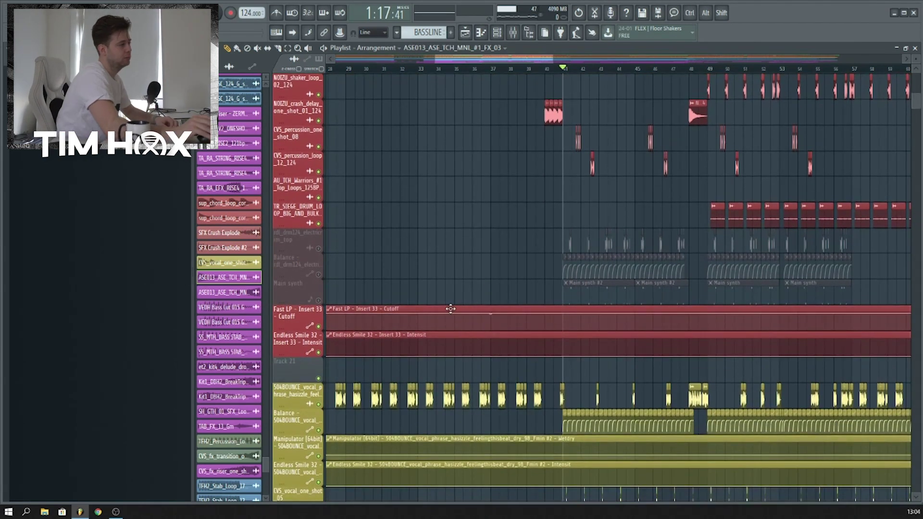
left_click(318, 301)
left_click(318, 274)
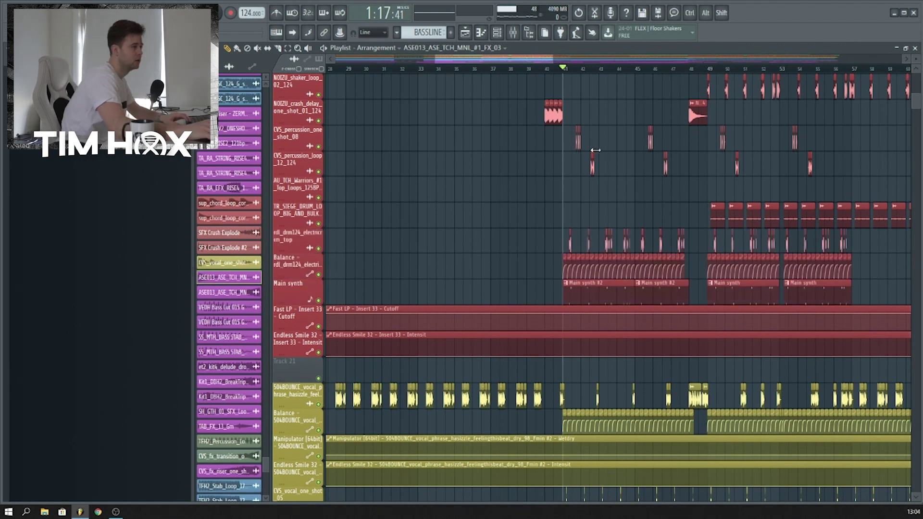
scroll(581, 72, "up", 2)
left_click(318, 275)
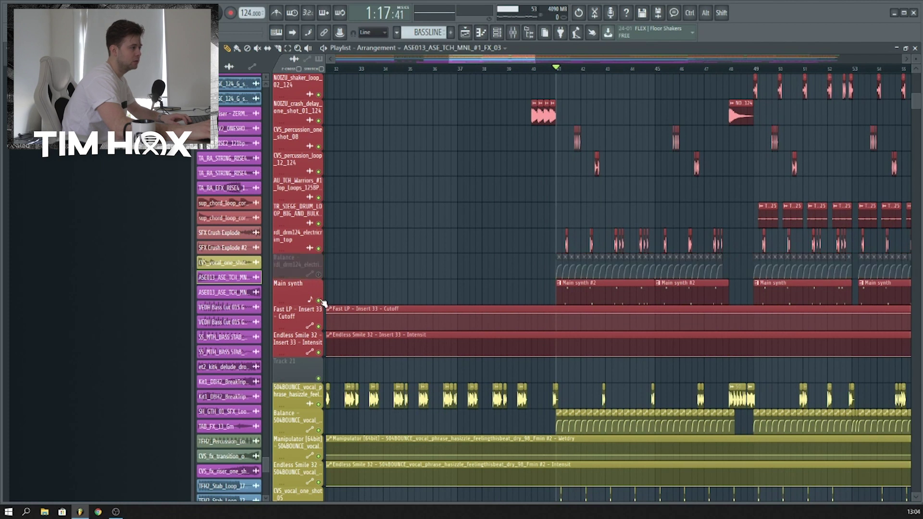
left_click(318, 301)
scroll(629, 69, "up", 2)
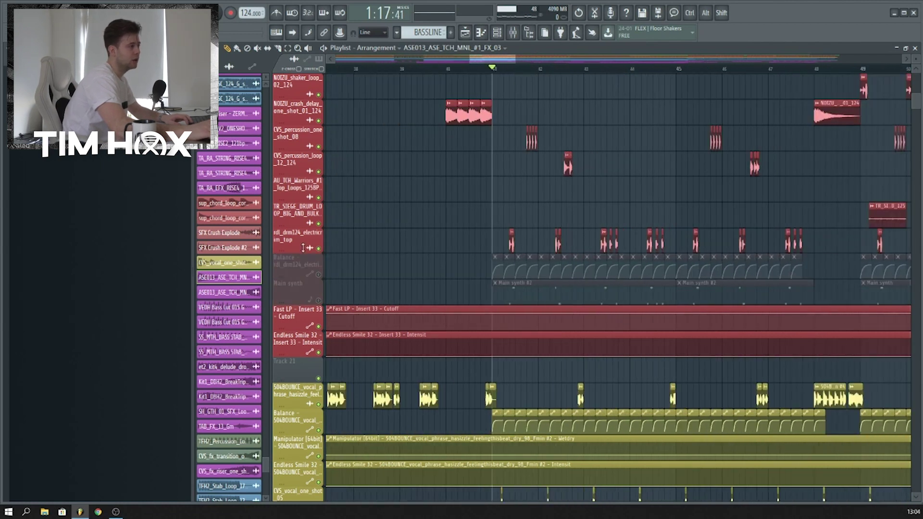
Solo the rdl_drm124_electricrim_top track, open its first clip's sampler settings, and play it from bar 41
left_click(318, 248, "ctrl")
scroll(506, 71, "up", 6)
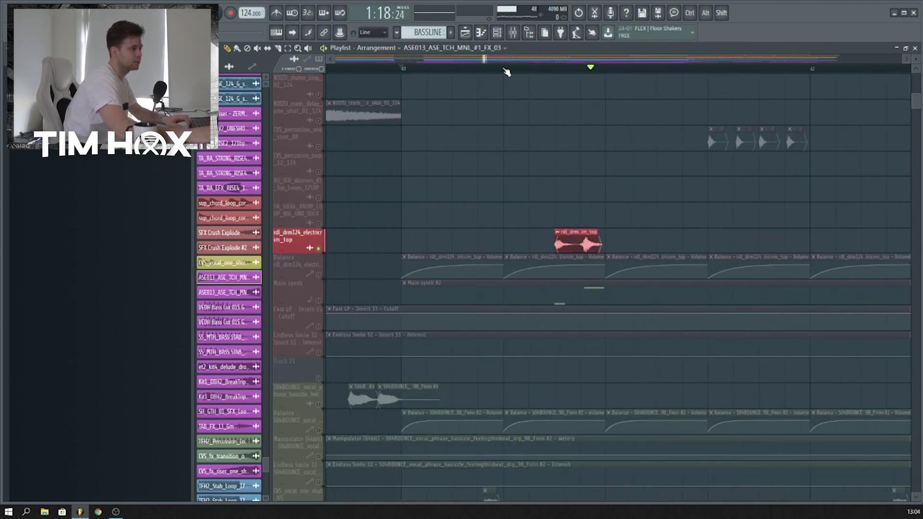
left_click(576, 245)
double_click(577, 244)
key("space")
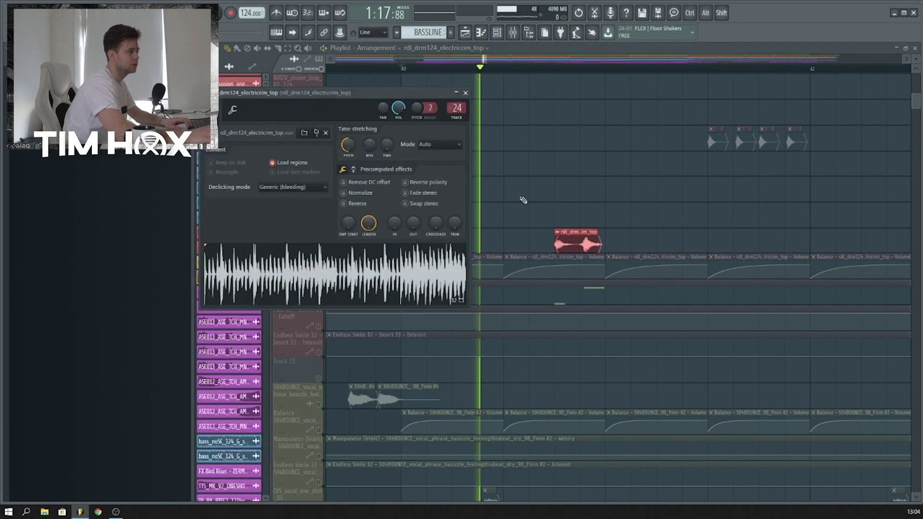
key("space")
Close the sampler settings, unmute the rdl_drm124_electricrim_top Balance volume automation track, and play from bar 41
key("Escape")
left_click(317, 275)
key("space")
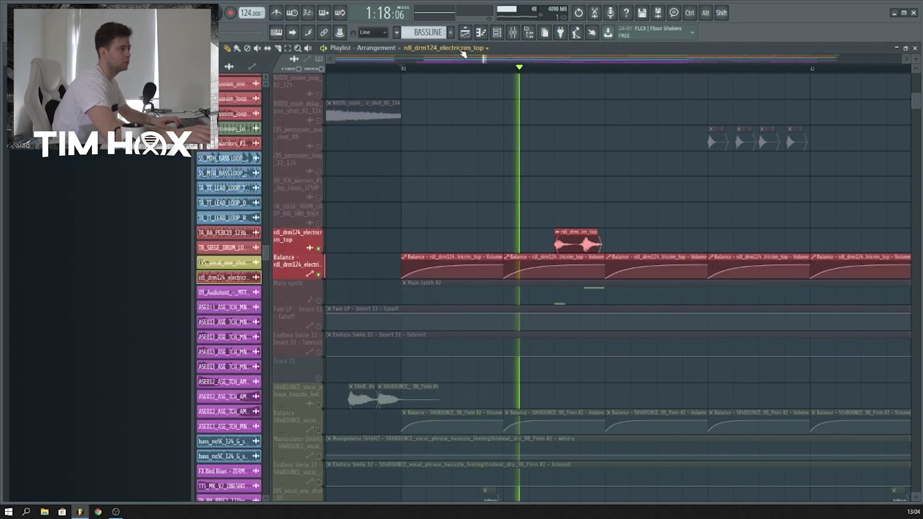
left_click(497, 32)
key("space")
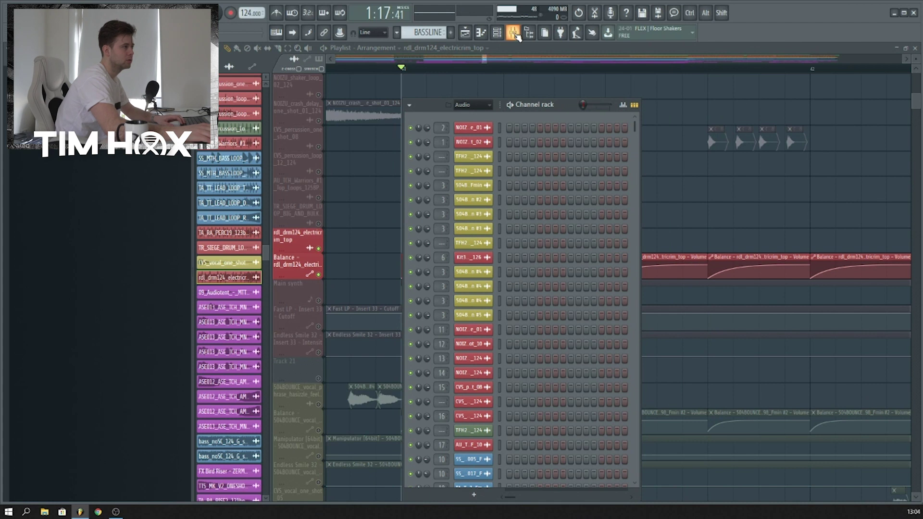
Open the mixer, play the rim loop from bar 41, and show the effects of mixer track 24
left_click(514, 33)
key("space")
scroll(738, 315, "down", 10)
key("space")
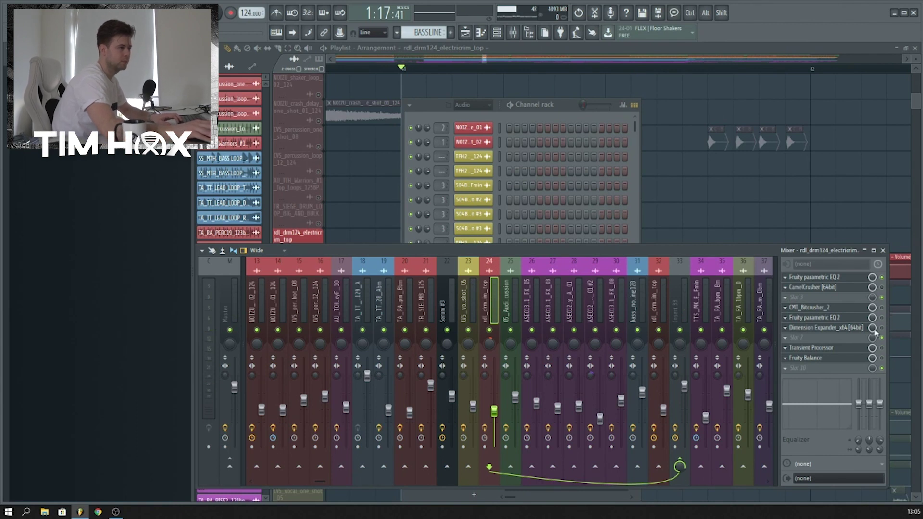
Open the first Fruity parametric EQ 2 and CamelCrusher on the rdl_drm124_electricrim_top mixer track
left_click(846, 287)
left_click(842, 278)
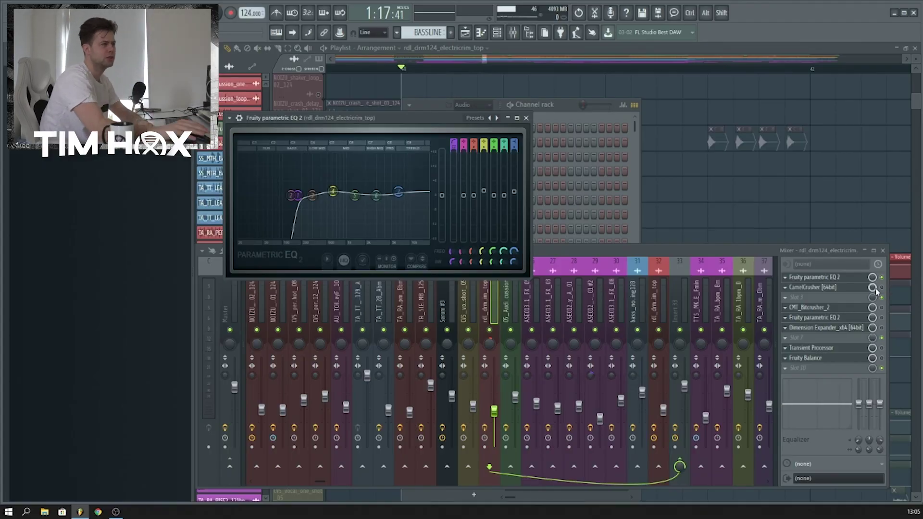
left_click(844, 288)
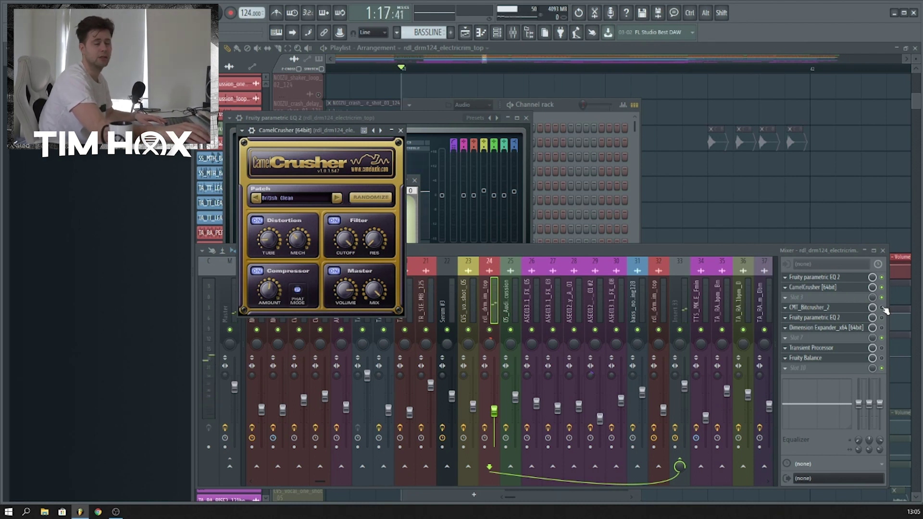
Examine the CMT_Bitcrusher_2, Dimension Expander and second Fruity parametric EQ 2 effects on the rim loop's mixer track
left_click(842, 317)
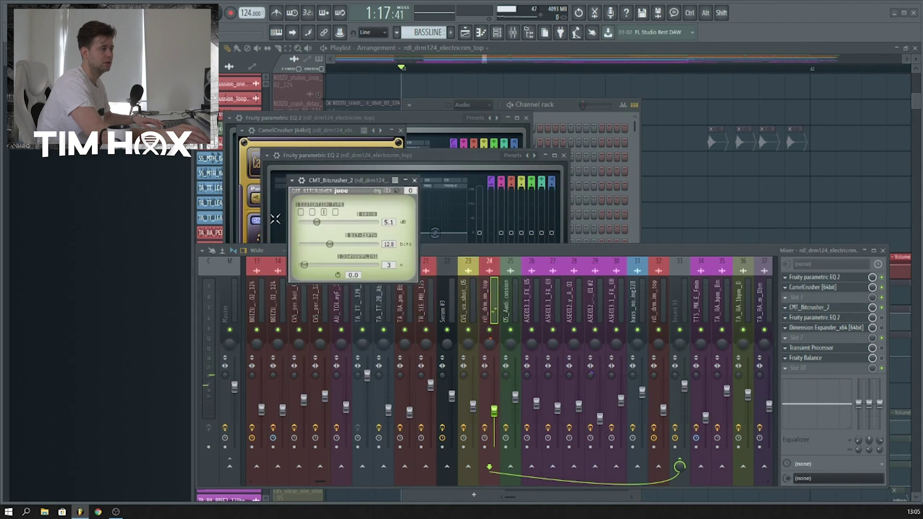
left_click_drag(348, 177, 339, 167)
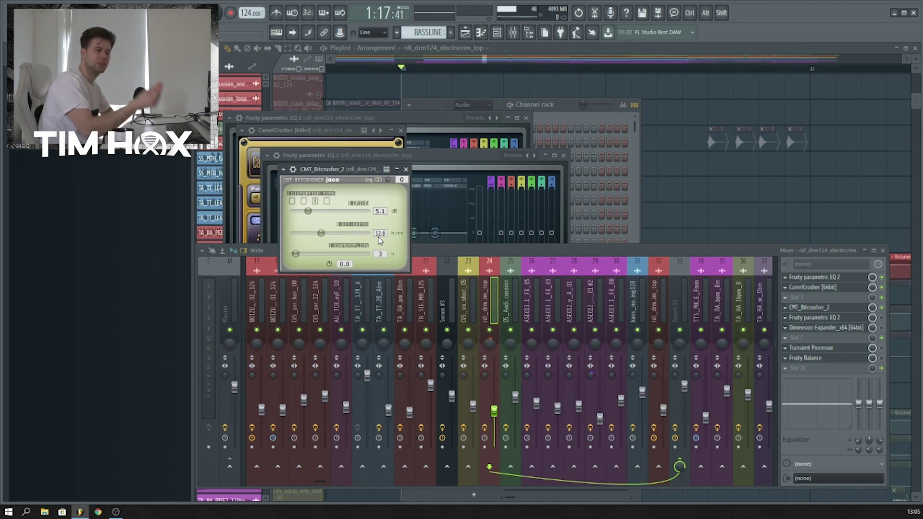
left_click(826, 319)
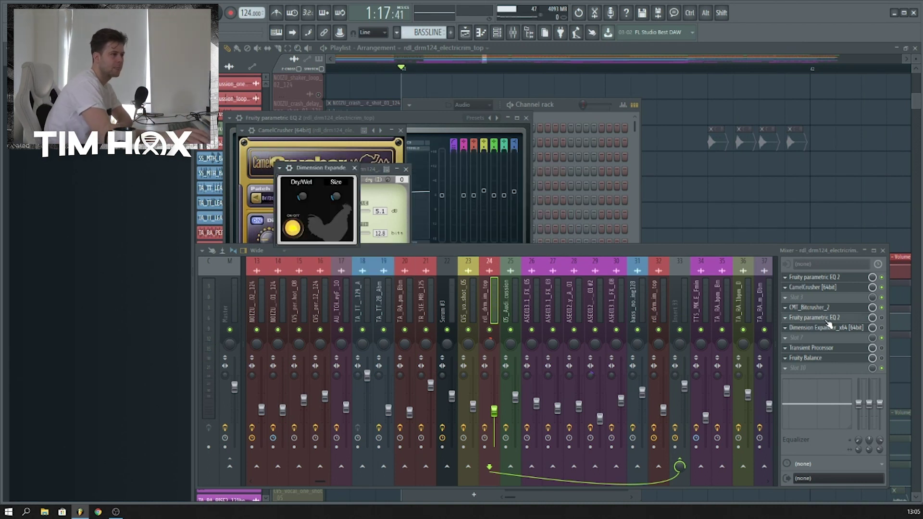
left_click(882, 327)
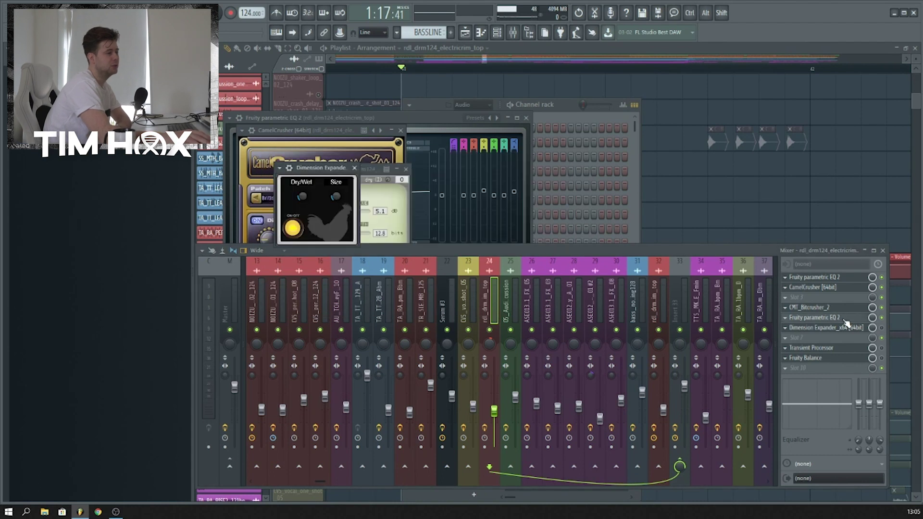
left_click(676, 248)
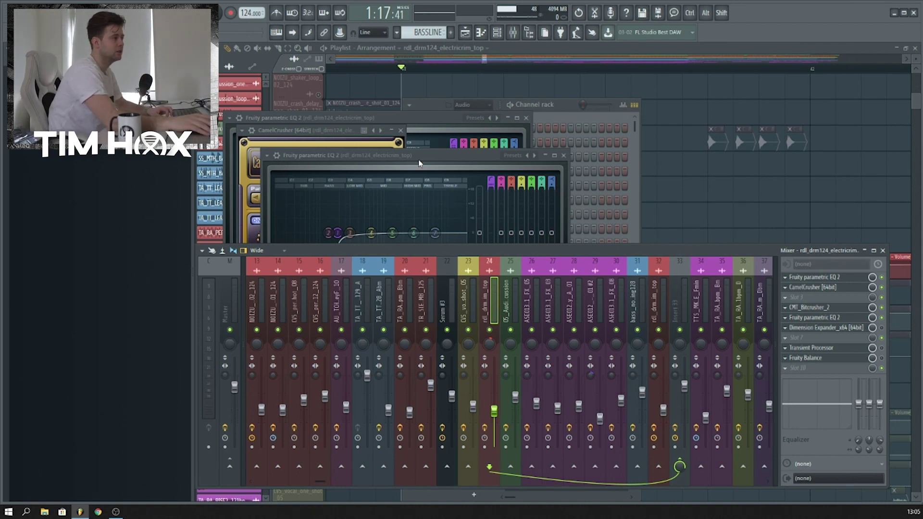
left_click(416, 172)
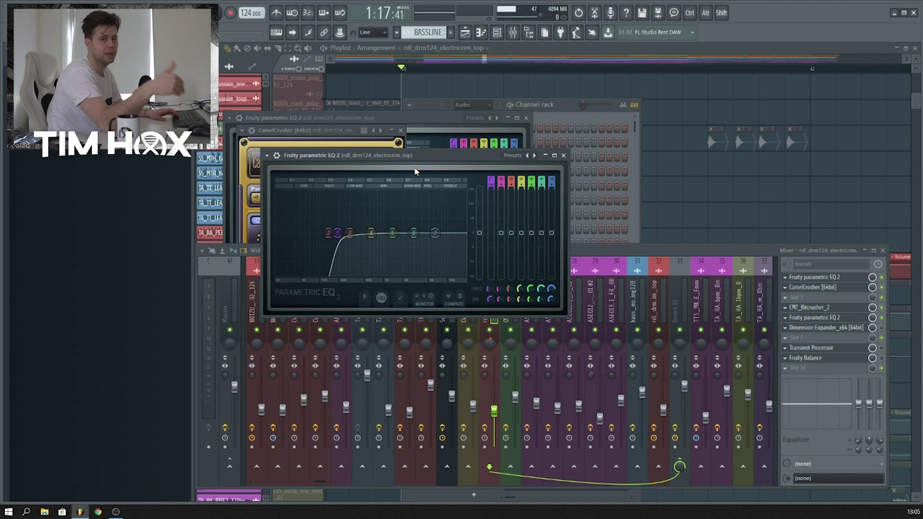
Play the rim loop with its second Fruity parametric EQ 2 shown, and audition it again with the Dimension Expander open
key("space")
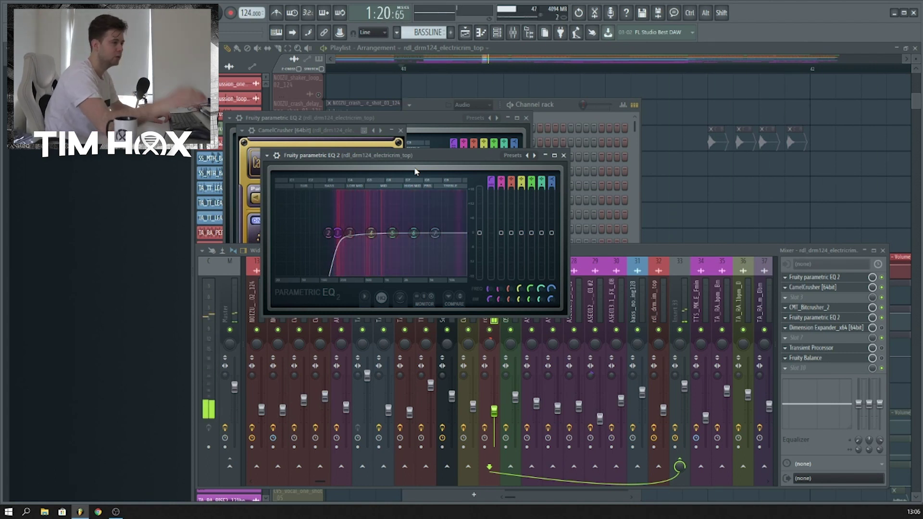
key("space")
left_click(811, 347)
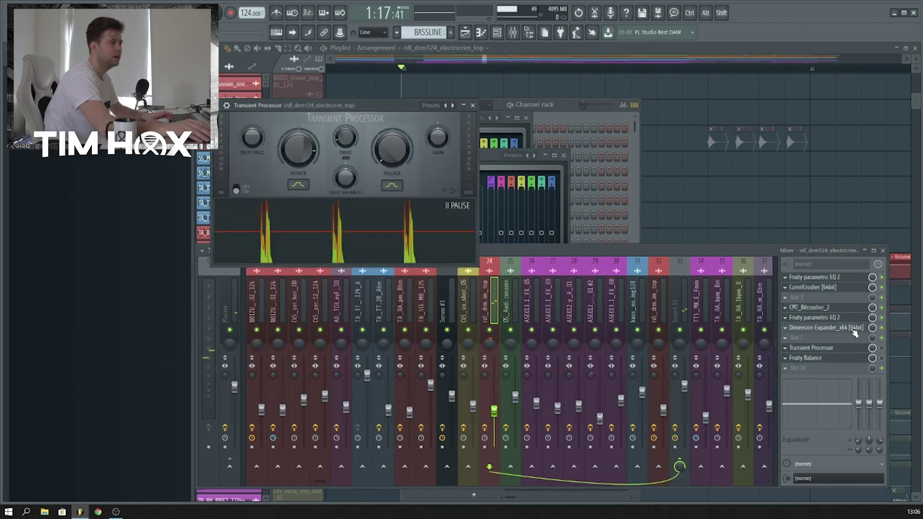
left_click(826, 328)
left_click_drag(324, 171, 326, 166)
key("space")
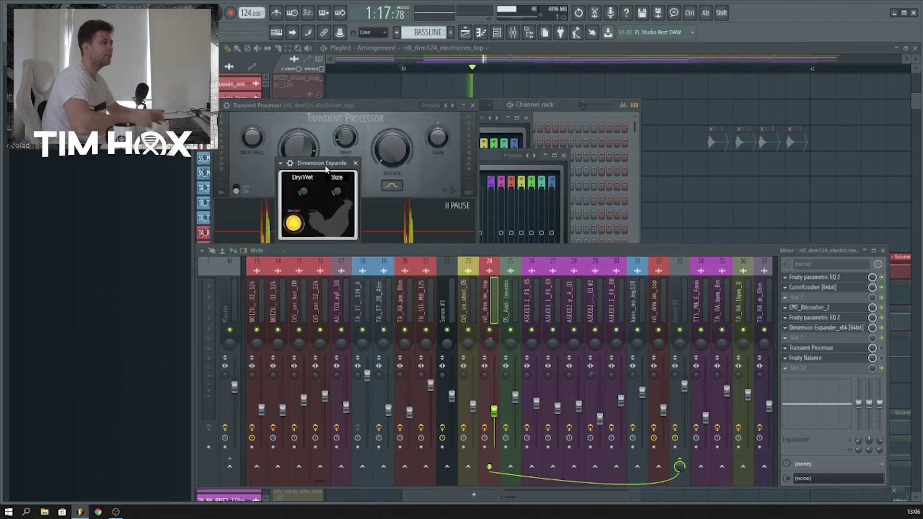
key("space")
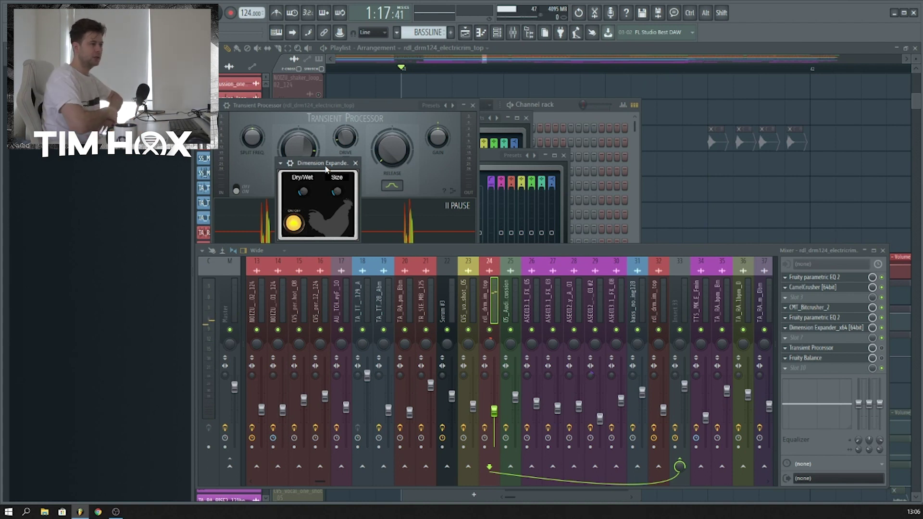
key("space")
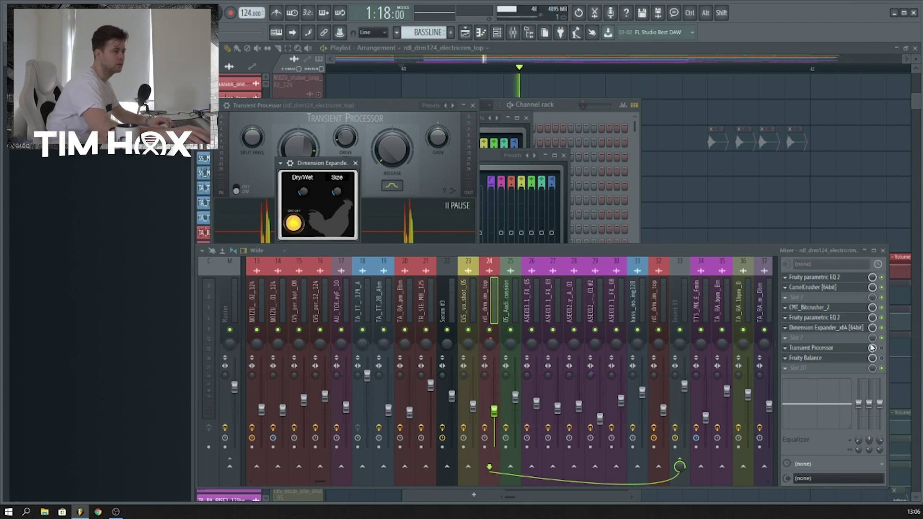
key("space")
Open the Transient Processor on the rim loop's mixer track and play the loop through it
left_click(817, 347)
left_click(817, 348)
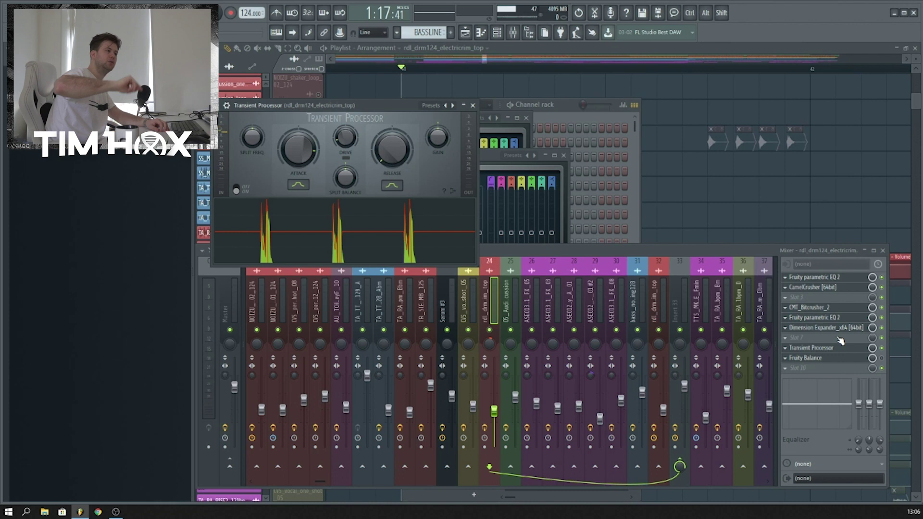
key("space")
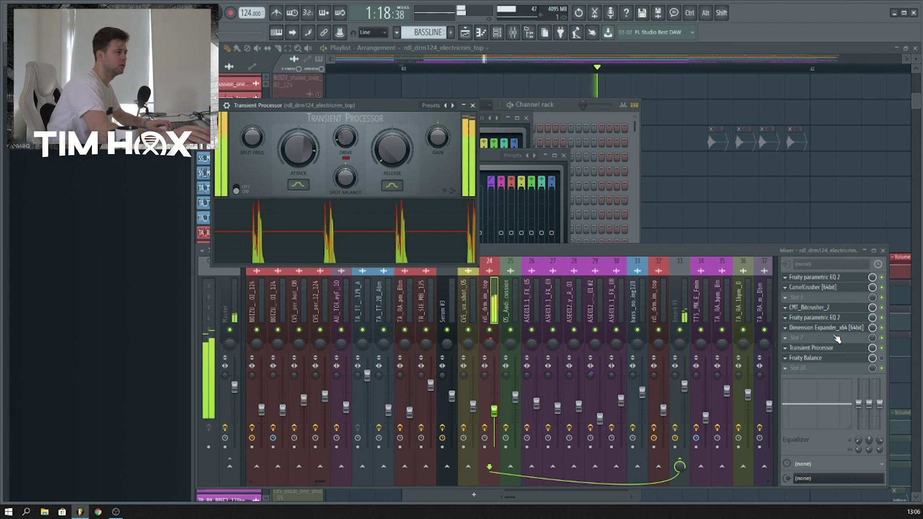
key("space")
Show the rim loop's second Fruity parametric EQ 2 and Fruity Balance, and play the loop to watch the volume automation
left_click(817, 317)
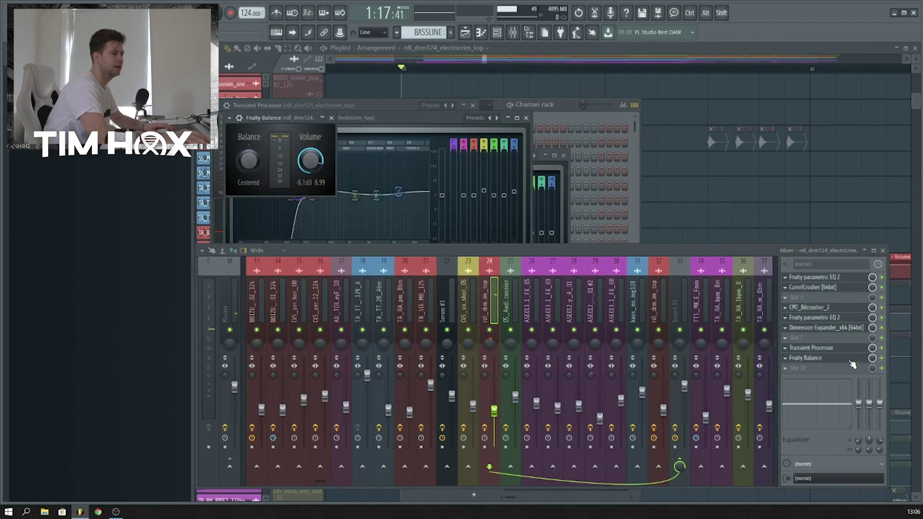
left_click(849, 358)
key("space")
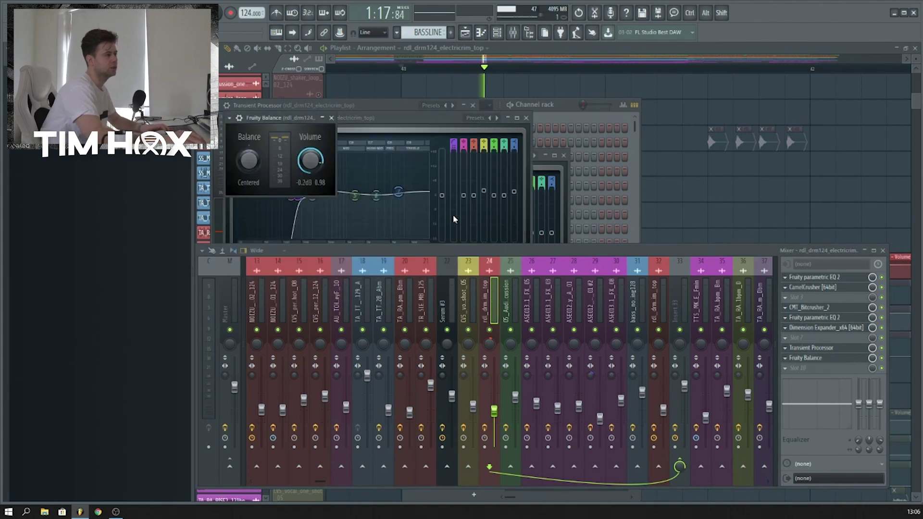
key("space")
Follow the rim loop's routing to mixer Insert 33, play the loop, and open that track's EchoBoy and OTT effects
left_click(683, 310)
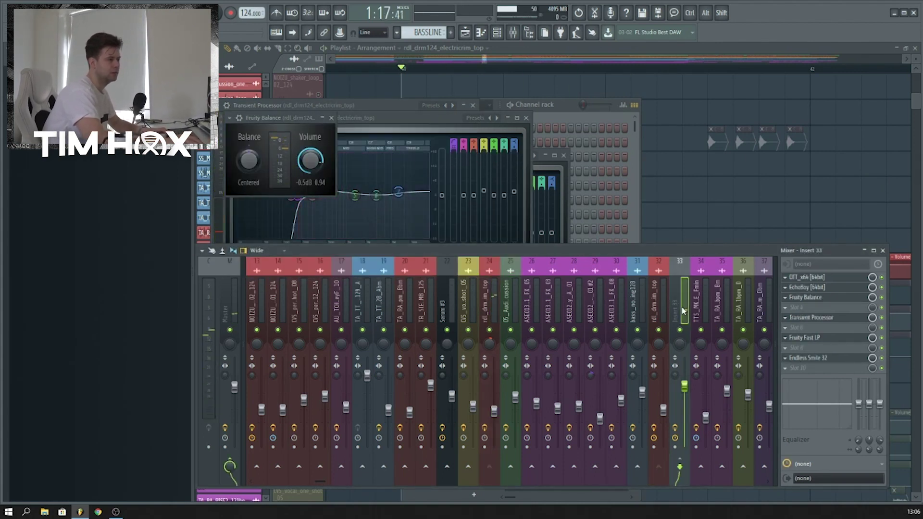
left_click(489, 308)
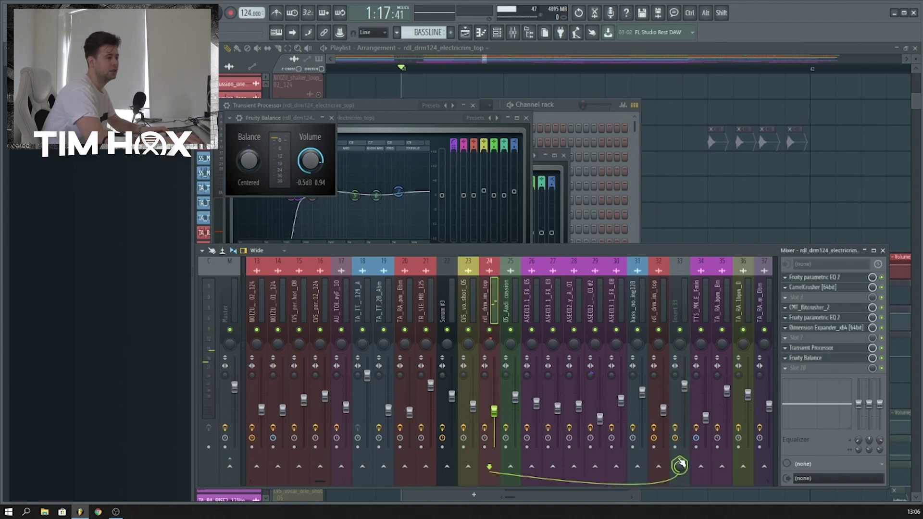
left_click(685, 313)
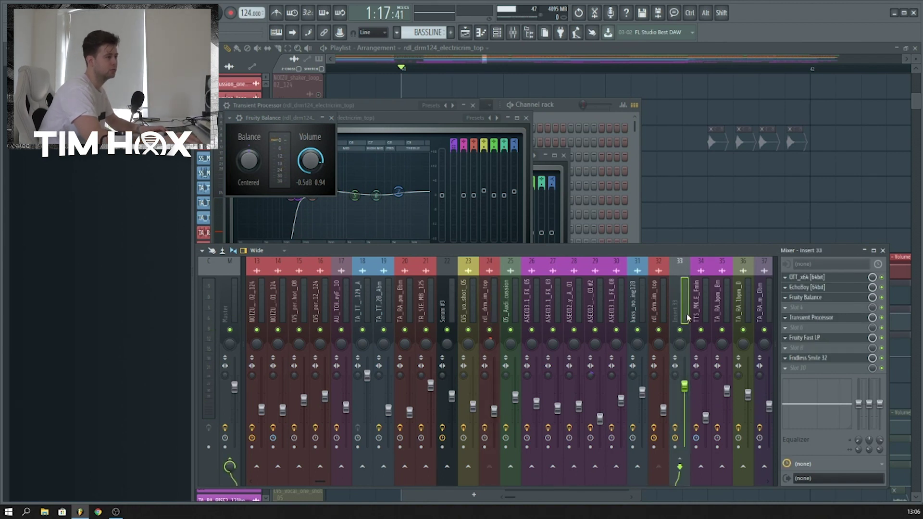
scroll(679, 297, "down", 2)
key("space")
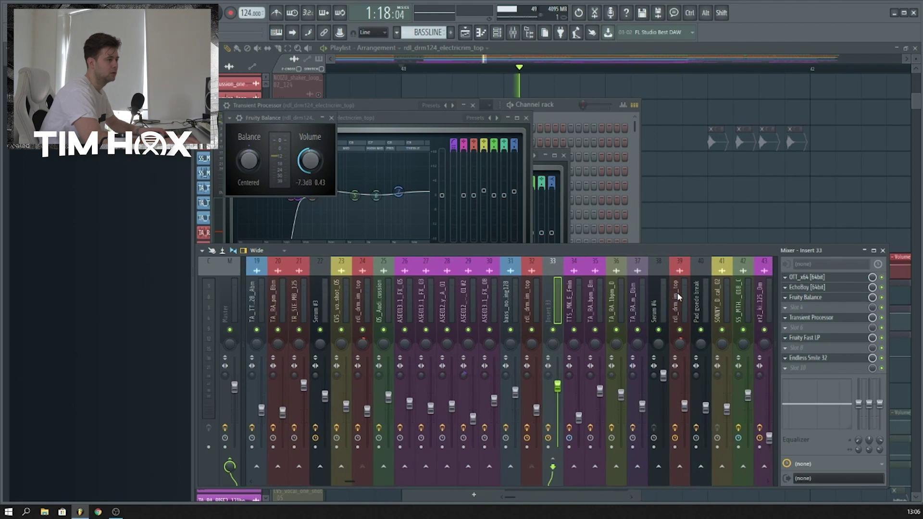
left_click(817, 287)
left_click(819, 278)
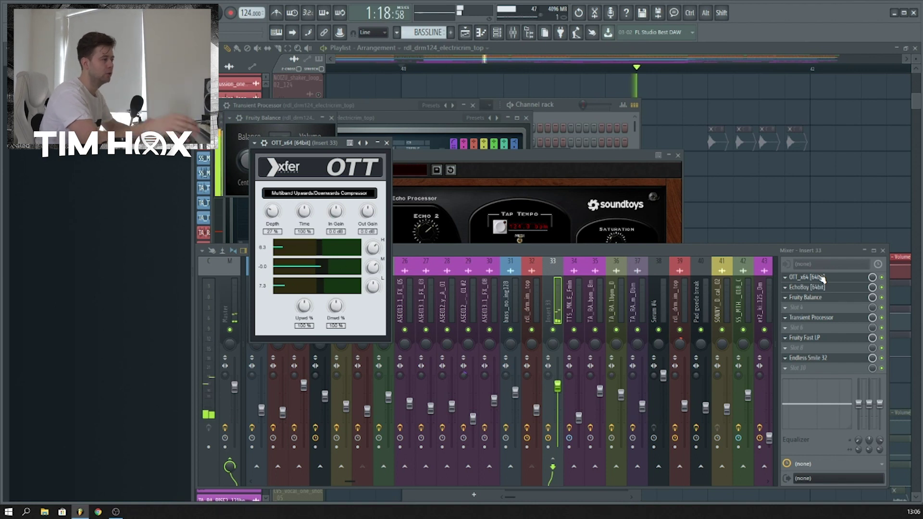
Close the mixer and plugin windows, unmute the Main synth track, and open the Main synth #2 pattern in the piano roll
key("F12")
scroll(417, 258, "down", 1)
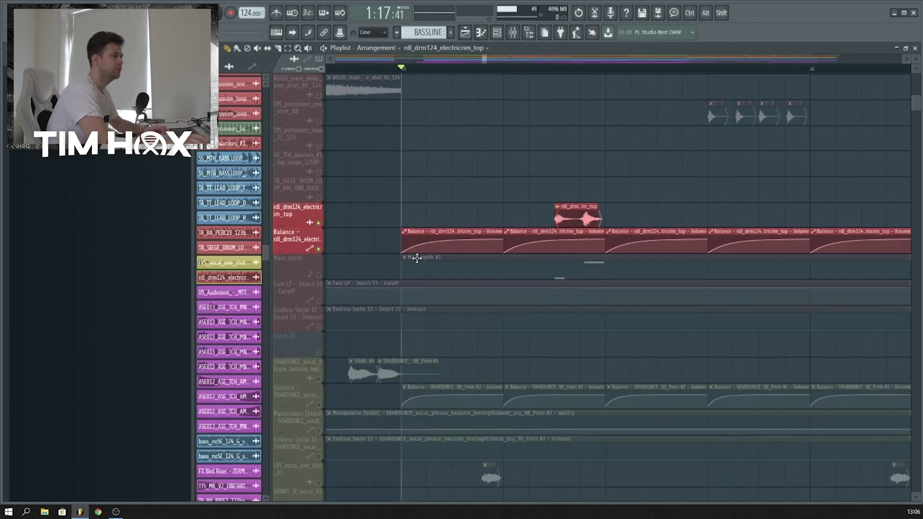
left_click(319, 259)
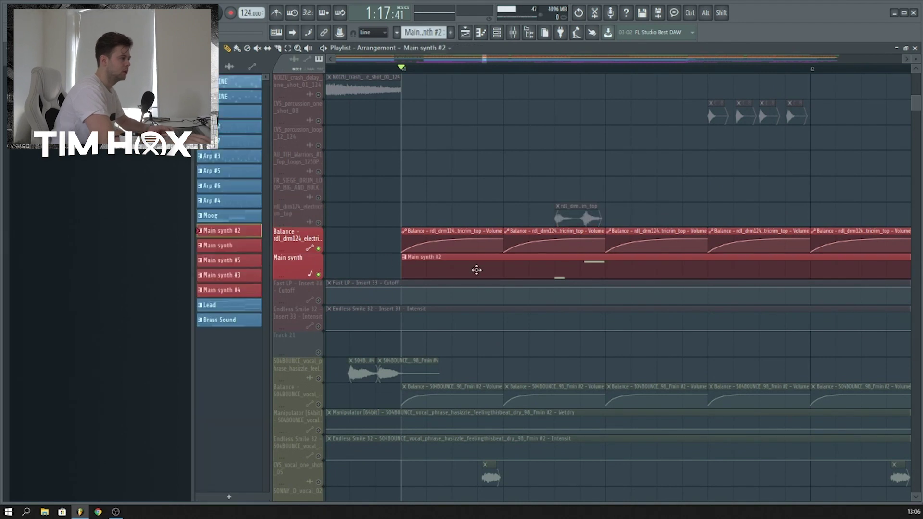
double_click(476, 268)
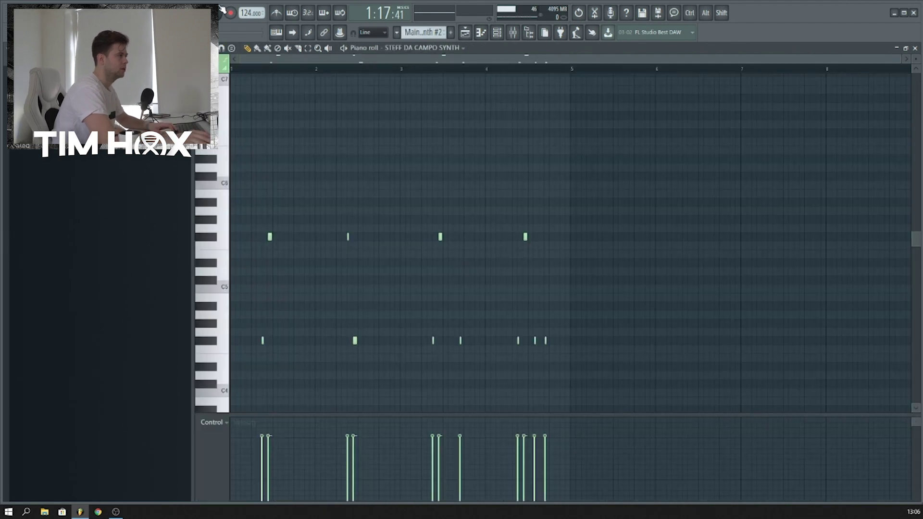
Unmute the Fast LP cutoff and Endless Smile 32 intensity automation tracks of Insert 33, and play the main synth pattern
left_click(497, 32)
left_click_drag(319, 299, 319, 326)
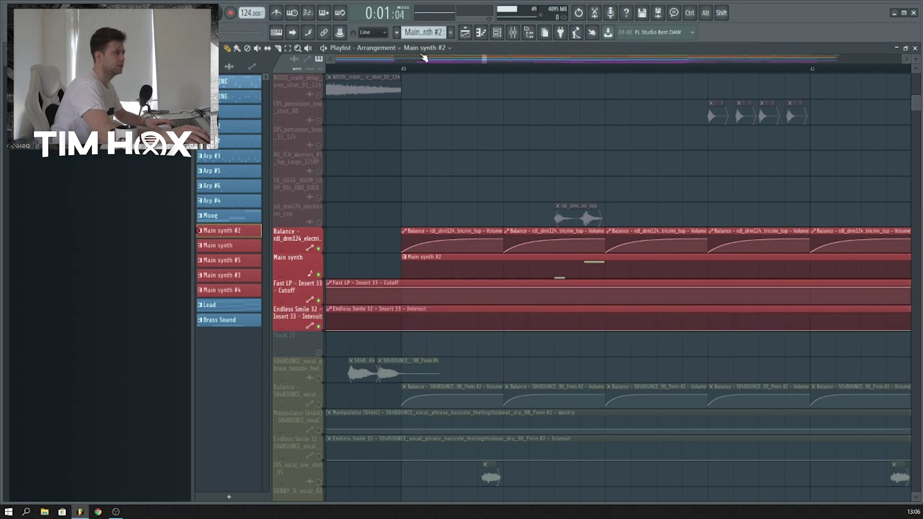
left_click(401, 70)
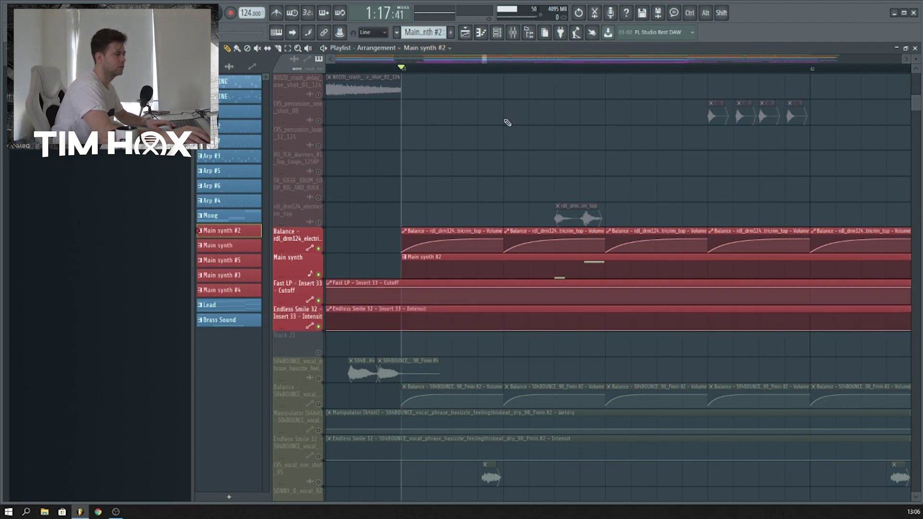
left_click(559, 70)
key("space")
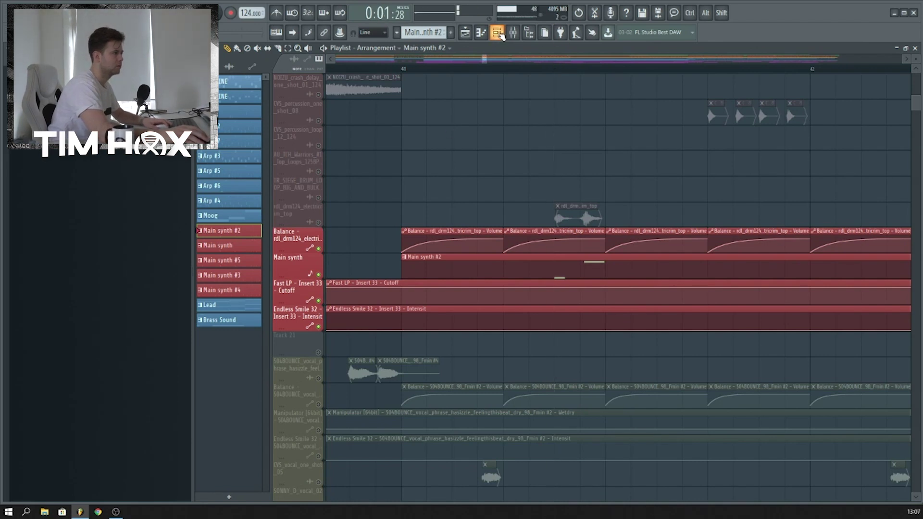
Open the STEFF DA CAMPO SYNTH and mojito Serum instances from the channel rack to show their sounds
left_click(499, 34)
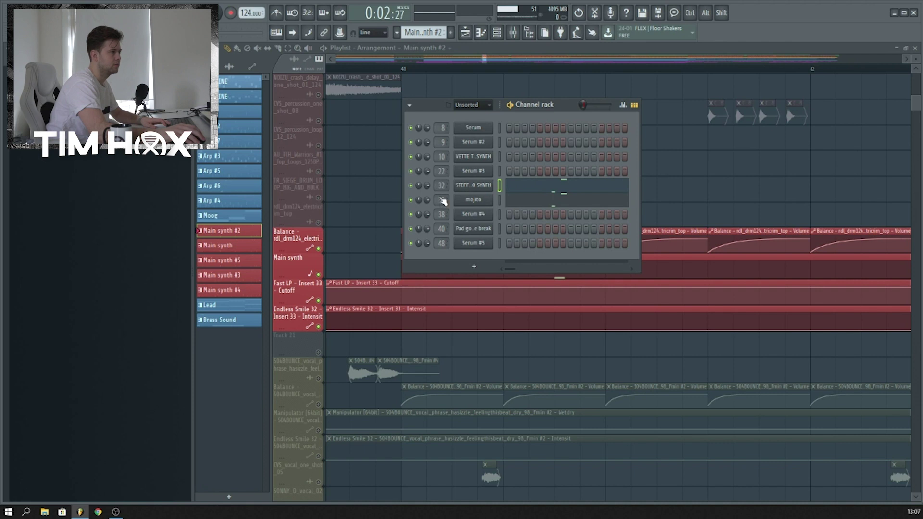
left_click(474, 185)
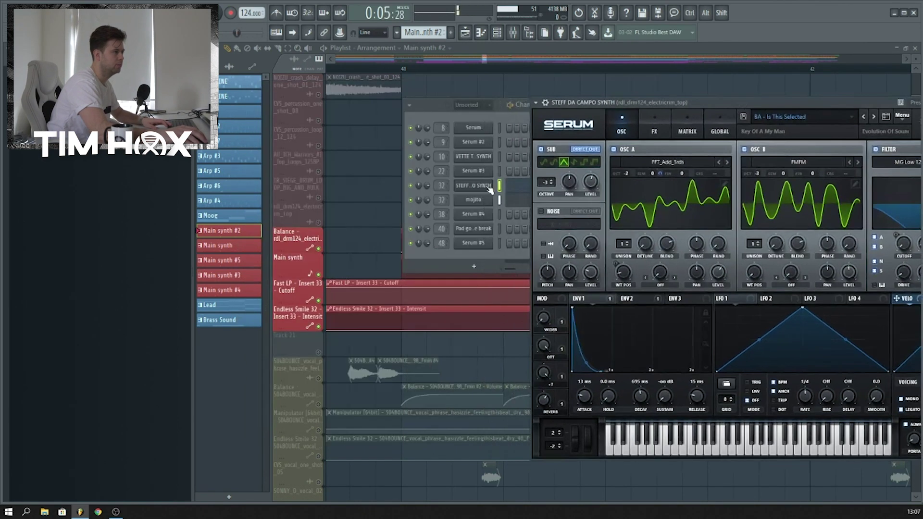
left_click_drag(705, 103, 638, 88)
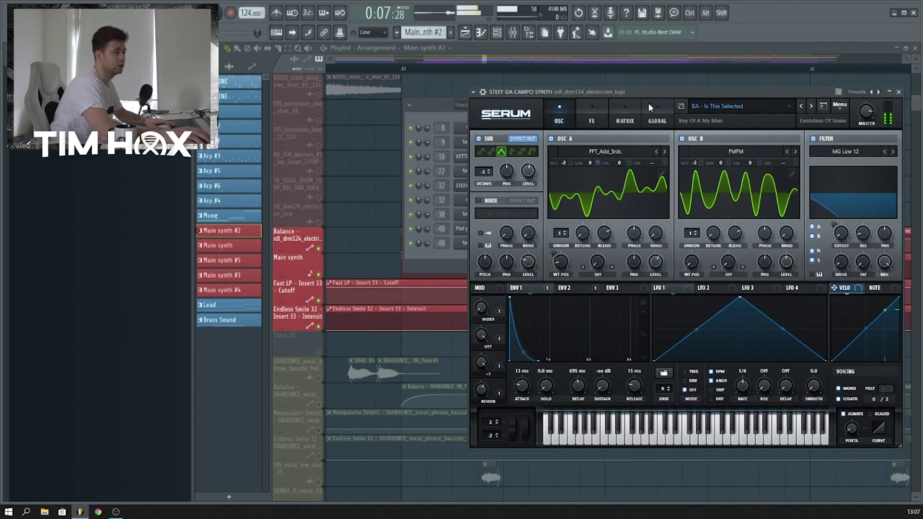
left_click(459, 201)
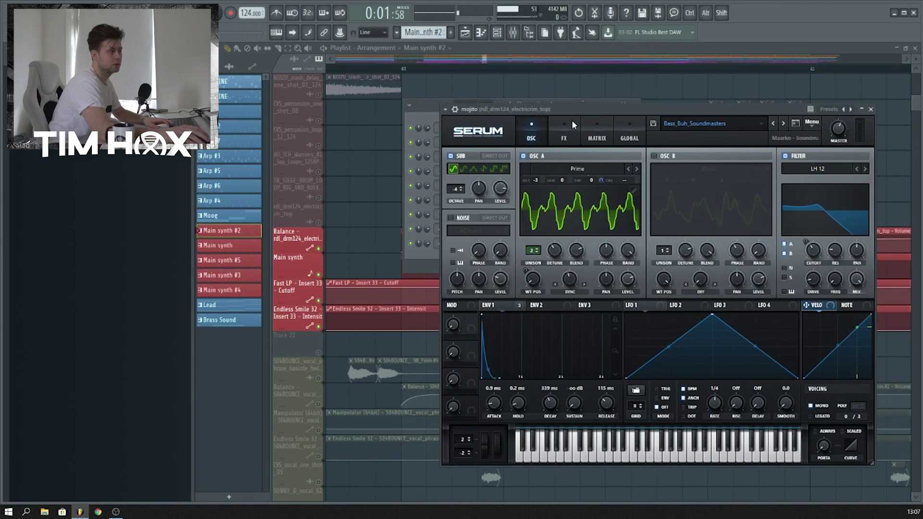
left_click_drag(572, 108, 658, 135)
Show the effects chain of the synths' mixer track 32 and play the main synth pattern
left_click(513, 32)
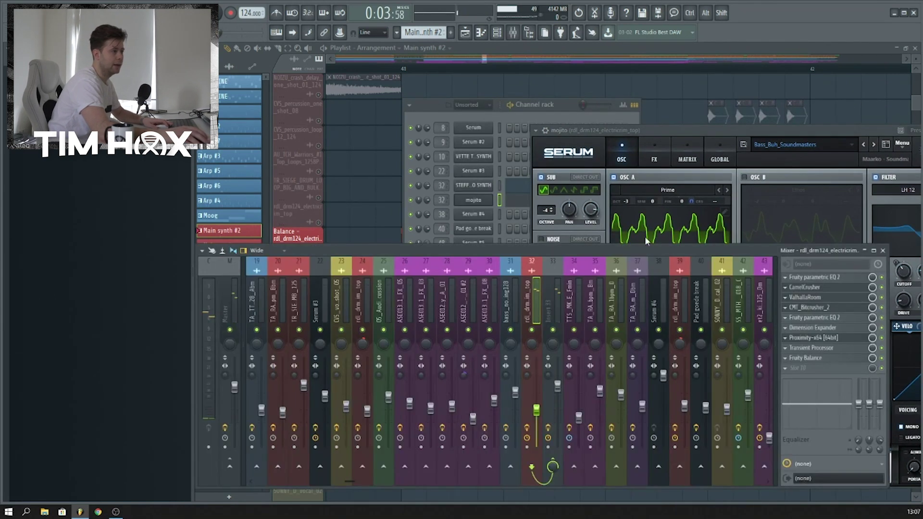
key("space")
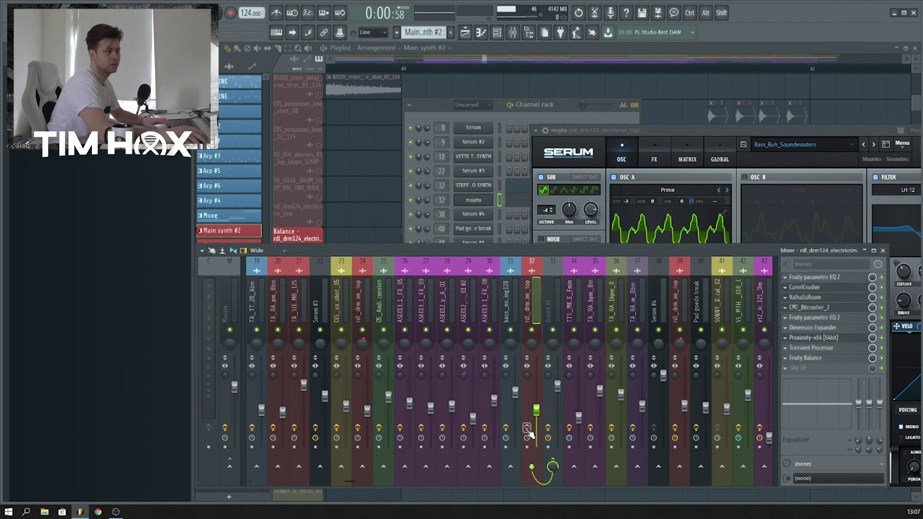
key("space")
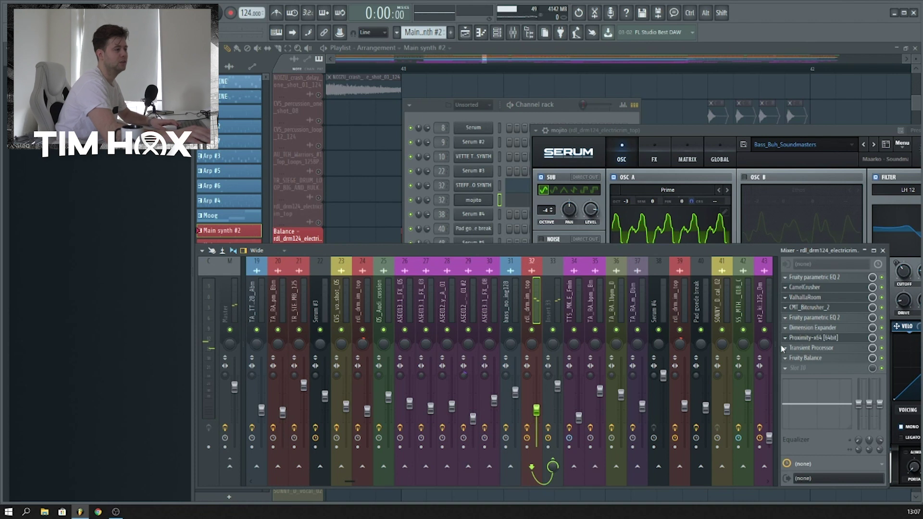
key("space")
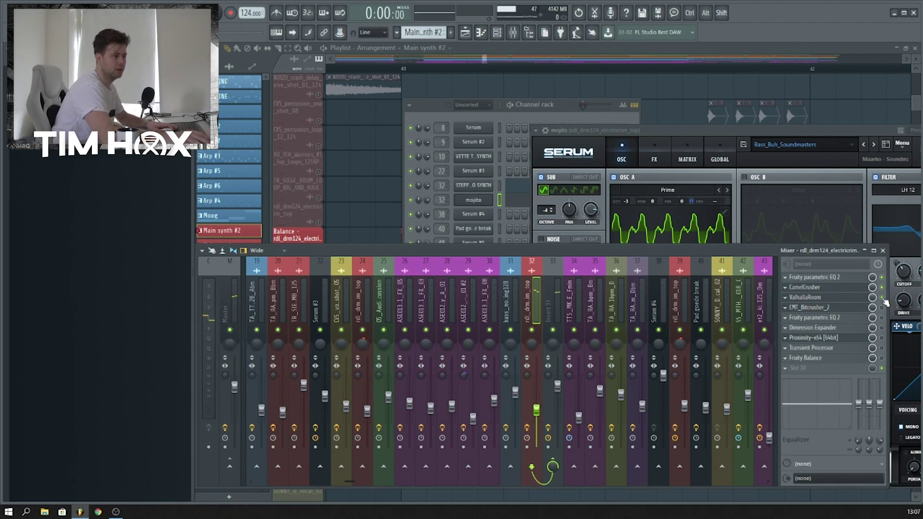
Open the first Fruity parametric EQ 2 on mixer track 32 and play the synth through it
left_click(849, 278)
left_click(849, 287)
left_click(849, 279)
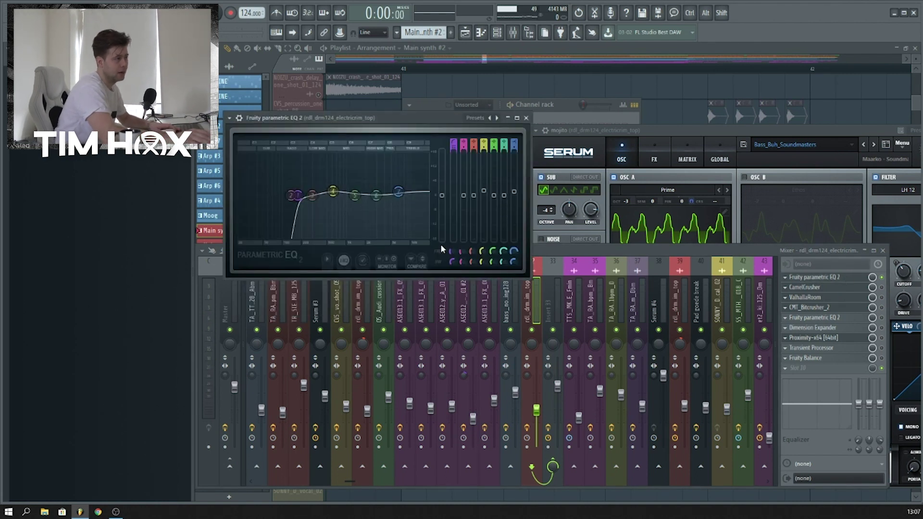
left_click(564, 253)
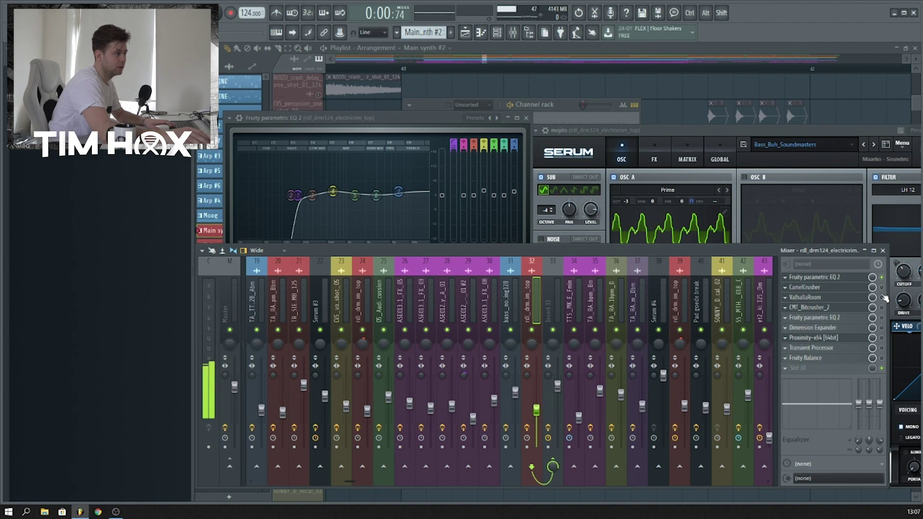
key("space")
Examine the CamelCrusher, CMT_Bitcrusher_2 and ValhallaRoom effects on mixer track 32, and return to the mixer
left_click(836, 297)
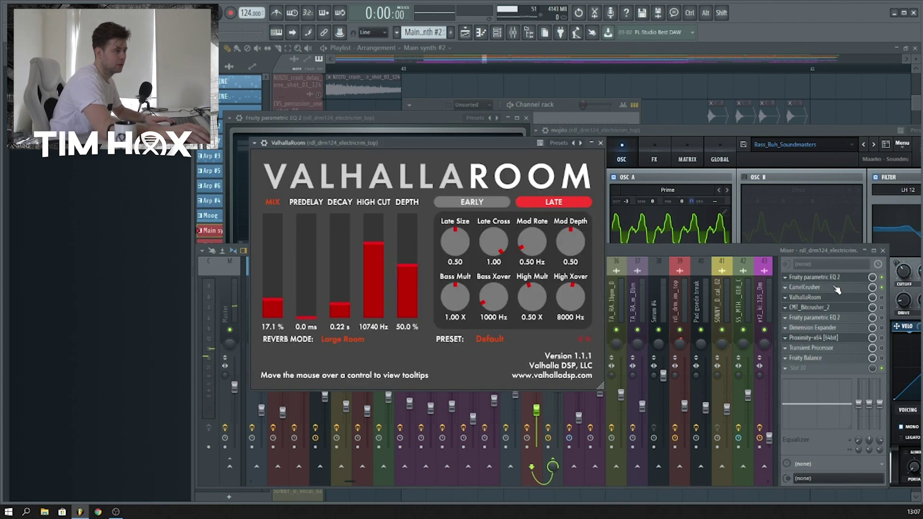
left_click(837, 289)
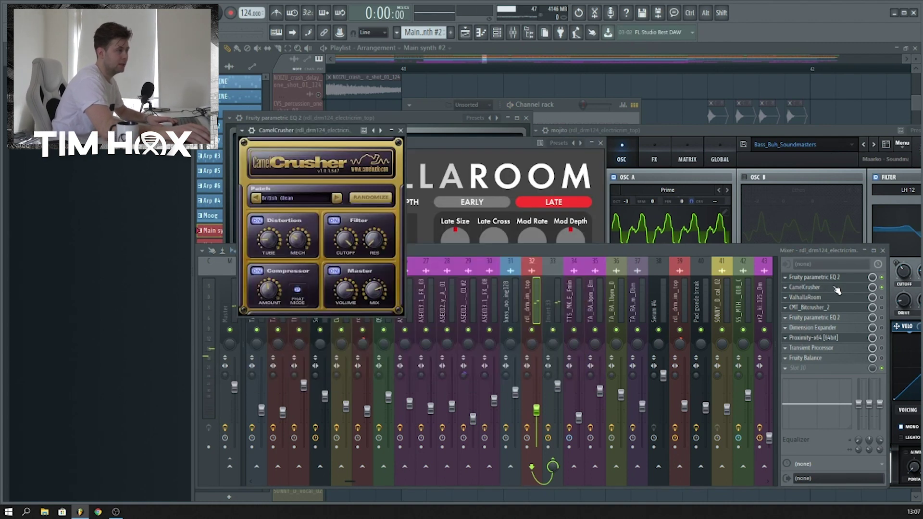
left_click(869, 297)
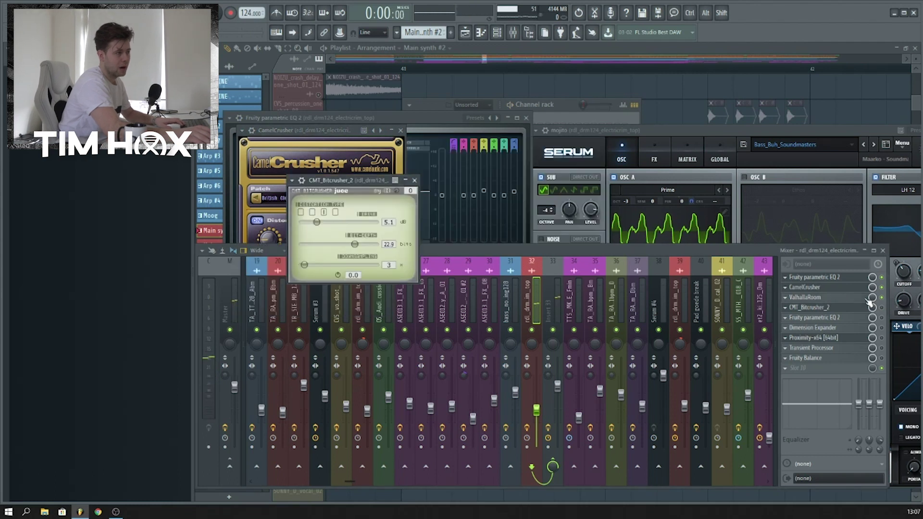
left_click(869, 297)
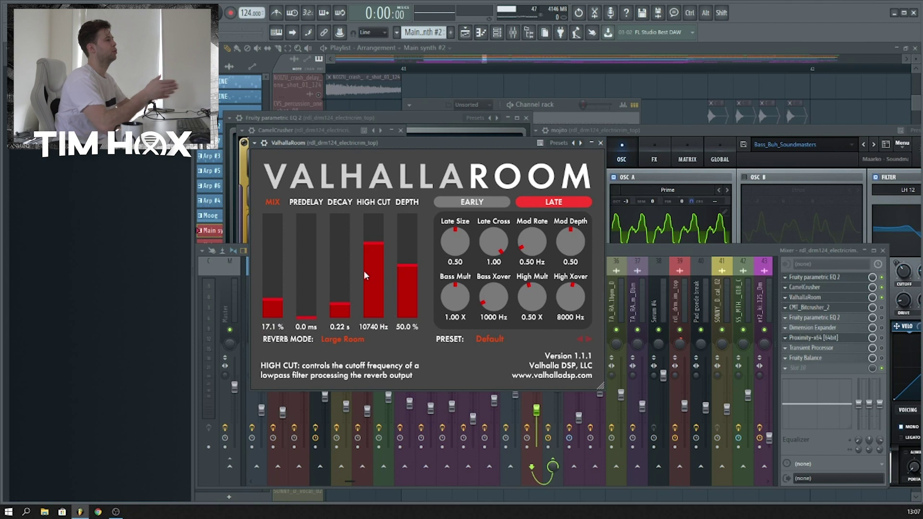
left_click(705, 256)
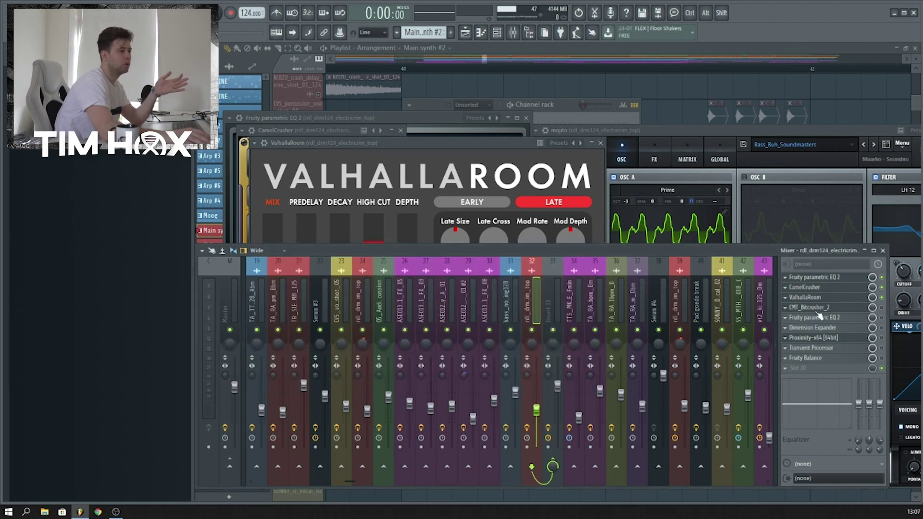
Show ValhallaRoom, turn on CMT_Bitcrusher_2 on mixer track 32, and open the track's second Fruity parametric EQ 2
left_click(439, 142)
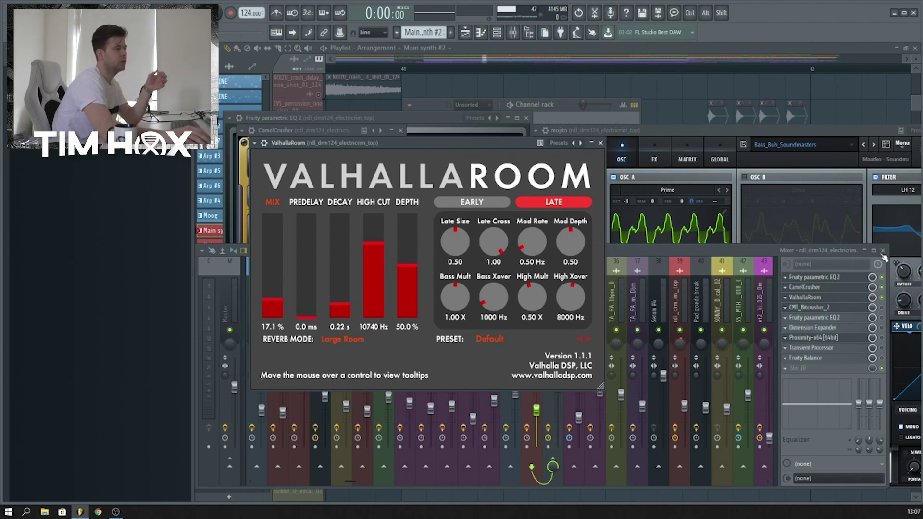
left_click(779, 254)
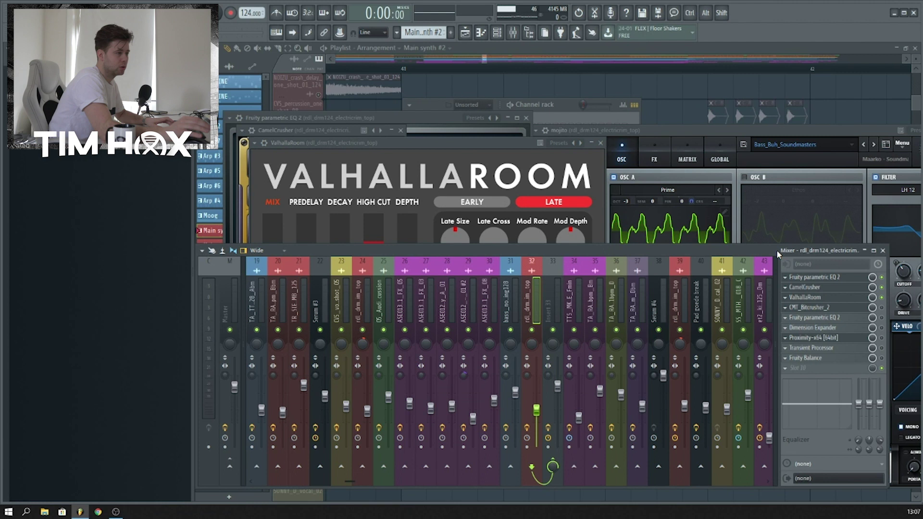
left_click(856, 310)
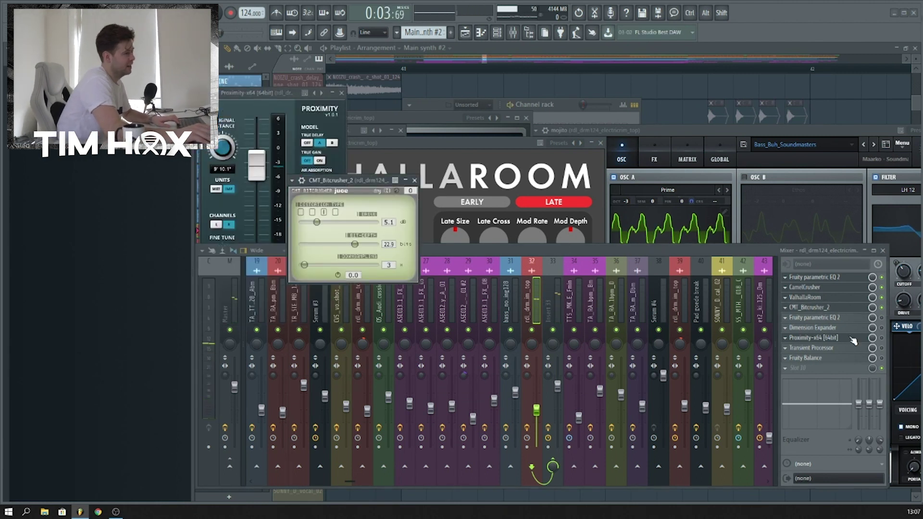
left_click(817, 317)
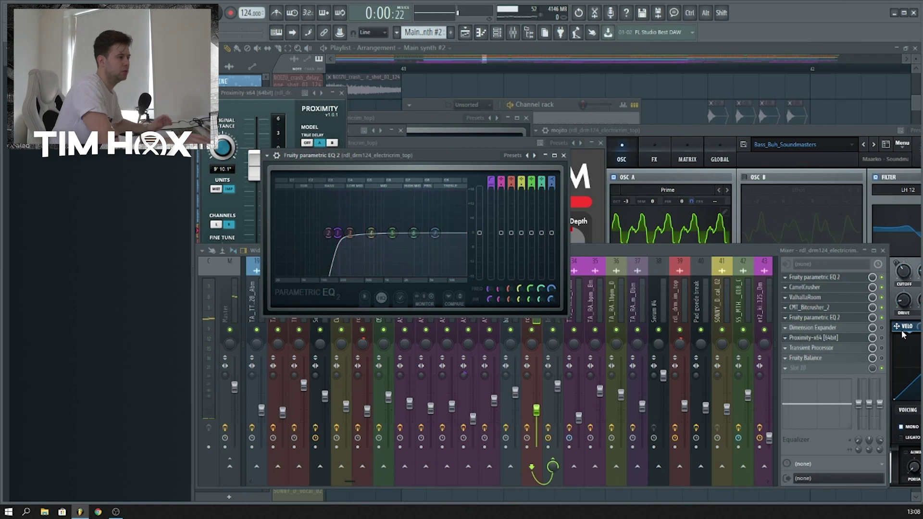
Turn on the Dimension Expander on mixer track 32 and show its Dry/Wet and Size settings
left_click(884, 331)
left_click(861, 328)
left_click(842, 336)
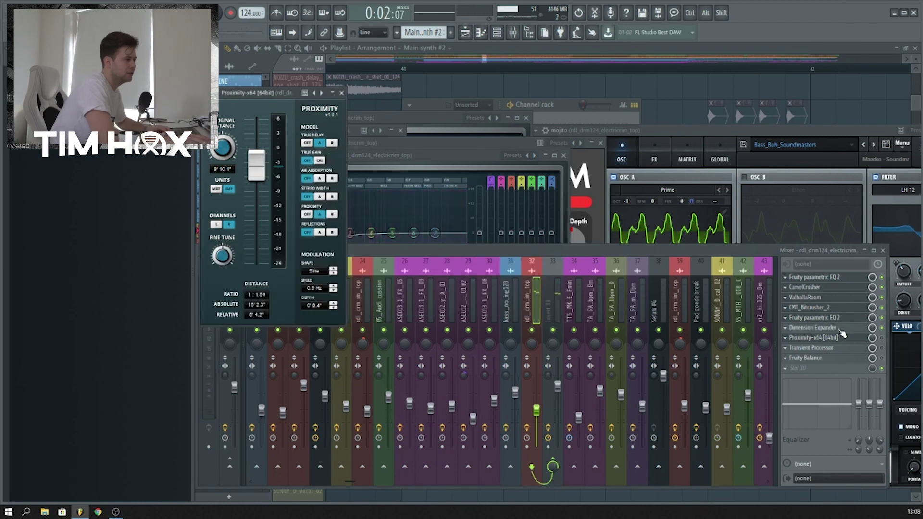
left_click(840, 328)
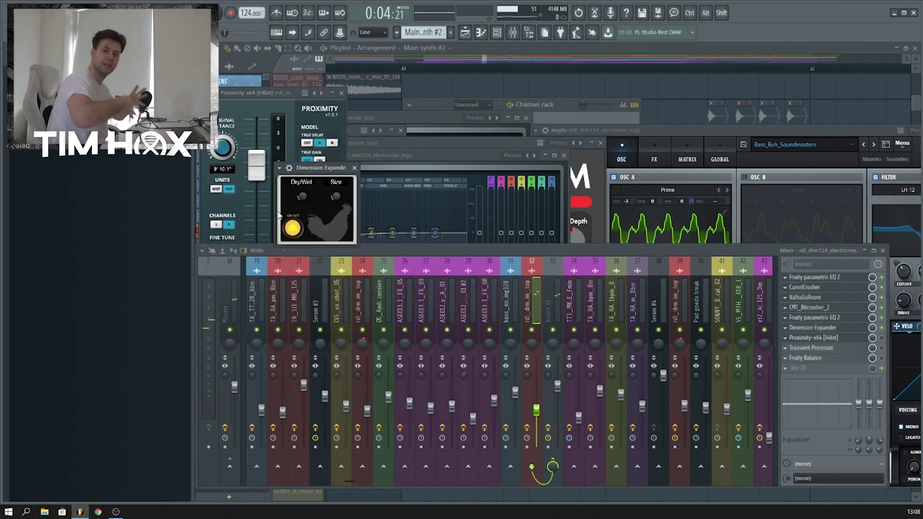
Show the Proximity-x64 effect on mixer track 32 and open the Transient Processor
left_click(889, 347)
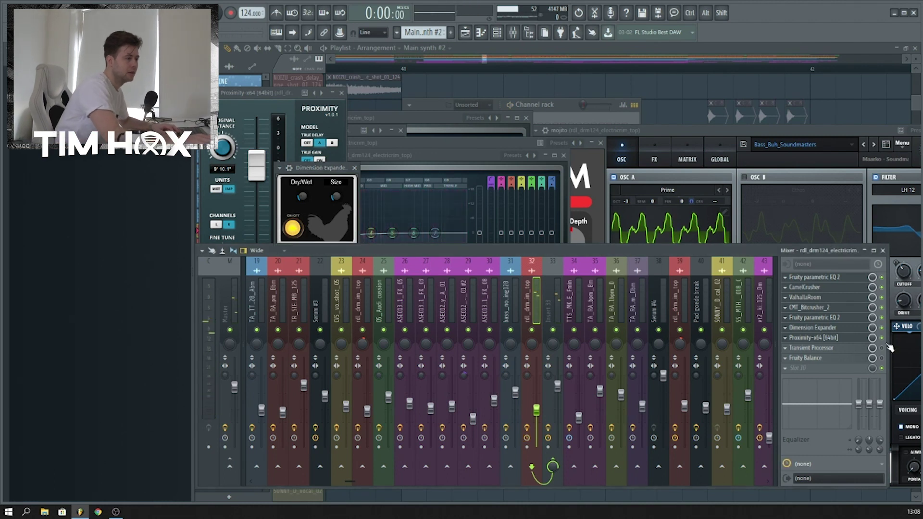
left_click(862, 338)
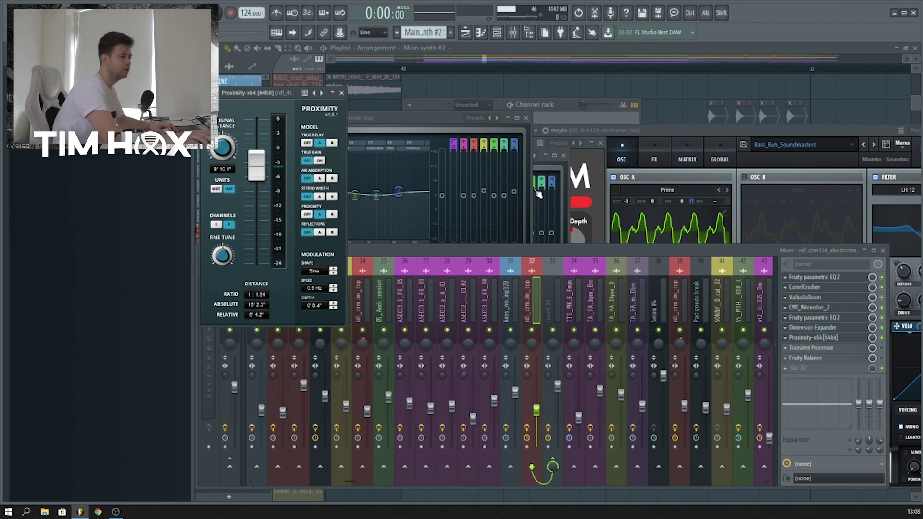
left_click(836, 347)
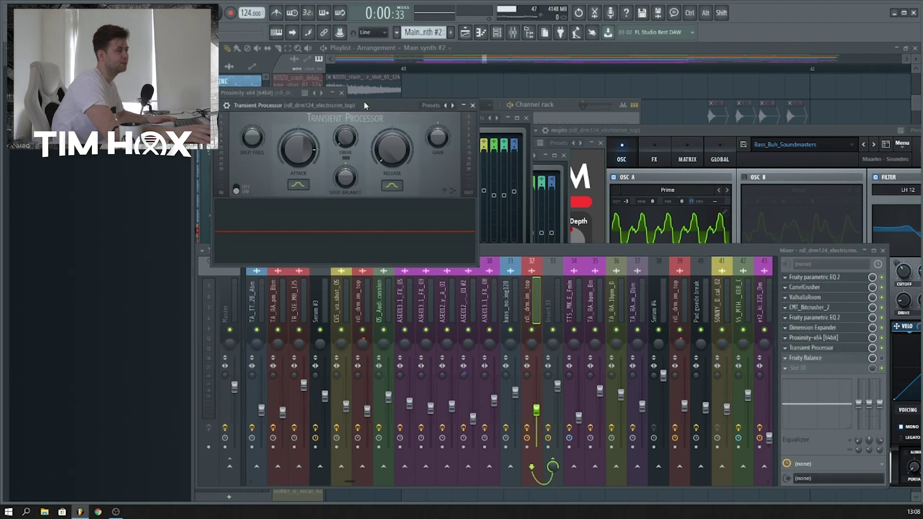
Play the main synth through the Transient Processor, and open Fruity Balance on mixer track 32
key("space")
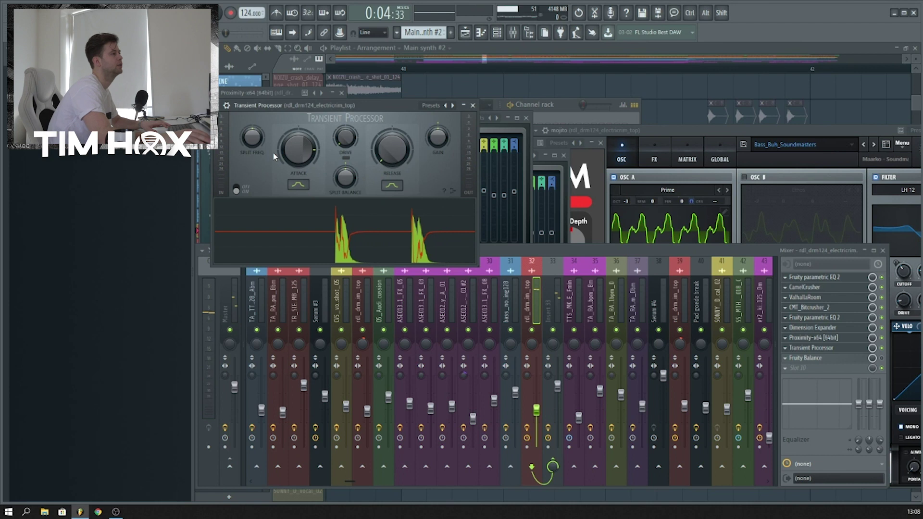
key("space")
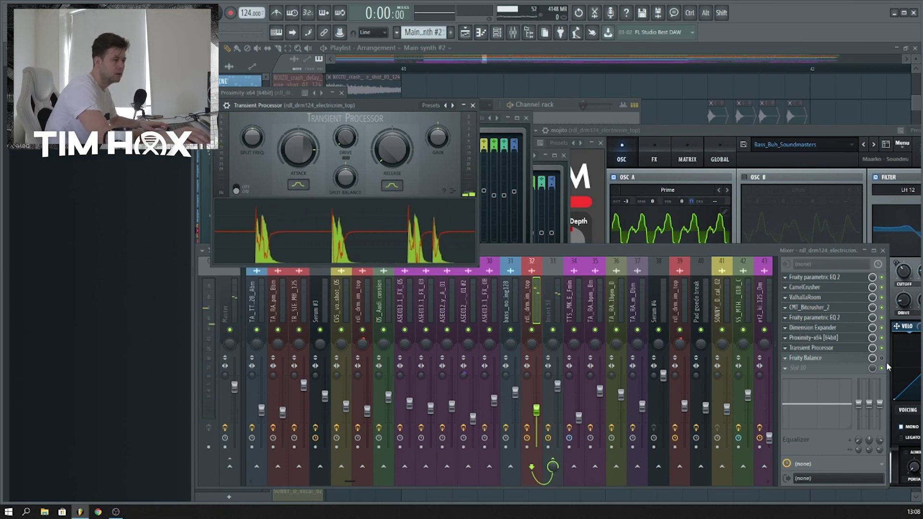
left_click(806, 358)
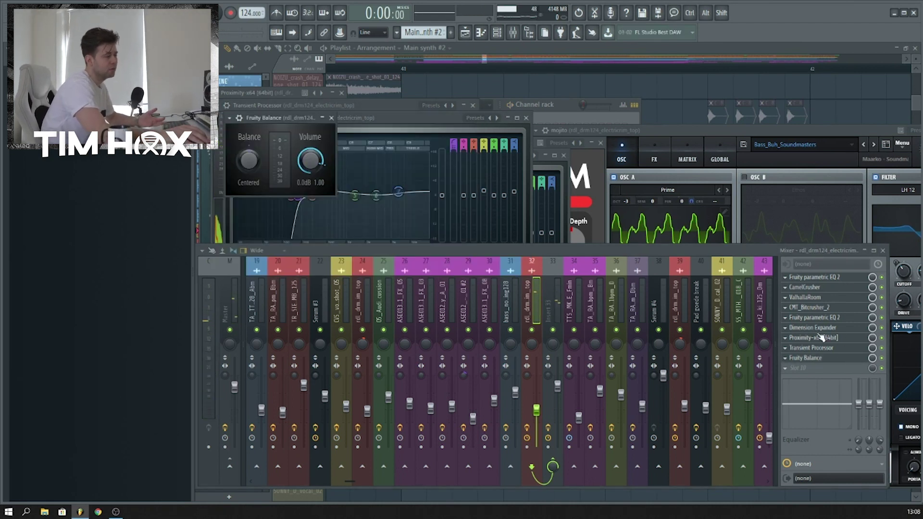
Return to the playlist, unmute the rdl_drm124_electricrim_top track and play it with the main synth from bar 41
left_click(659, 62)
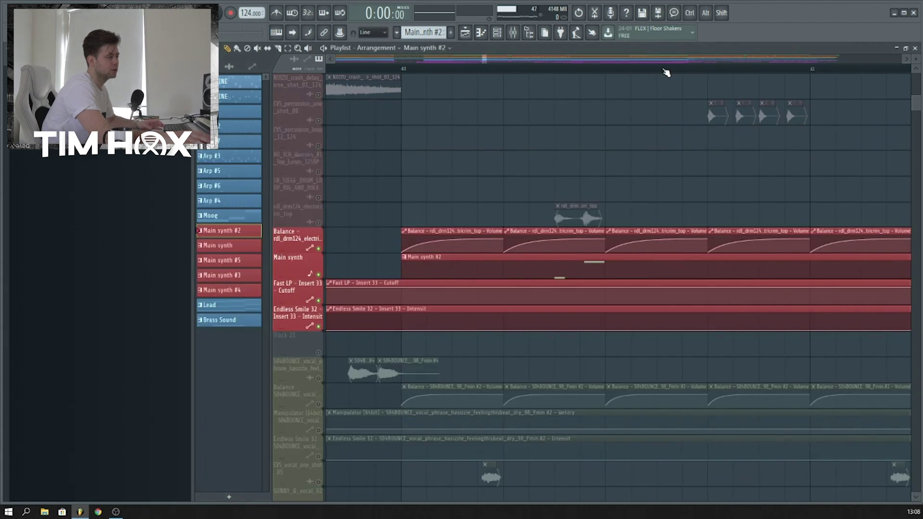
scroll(666, 72, "down", 2)
left_click(318, 227)
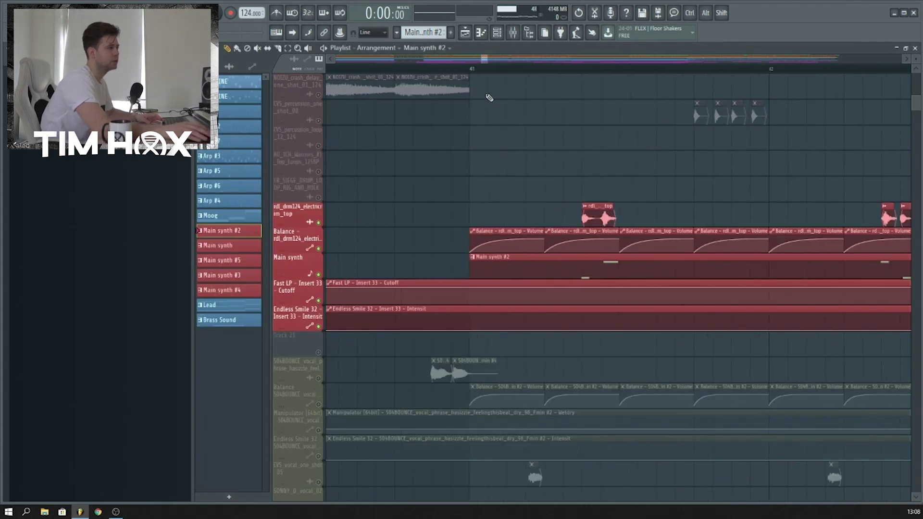
scroll(474, 72, "down", 4)
left_click(474, 72)
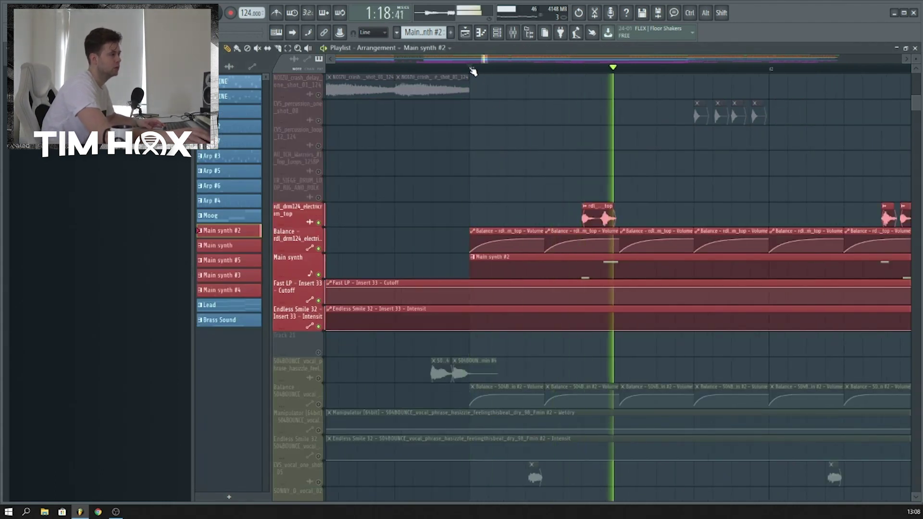
scroll(473, 71, "down", 2)
key("space")
Unsolo the group so all tracks are audible, and play the full arrangement into the drop at bar 41
right_click(318, 222)
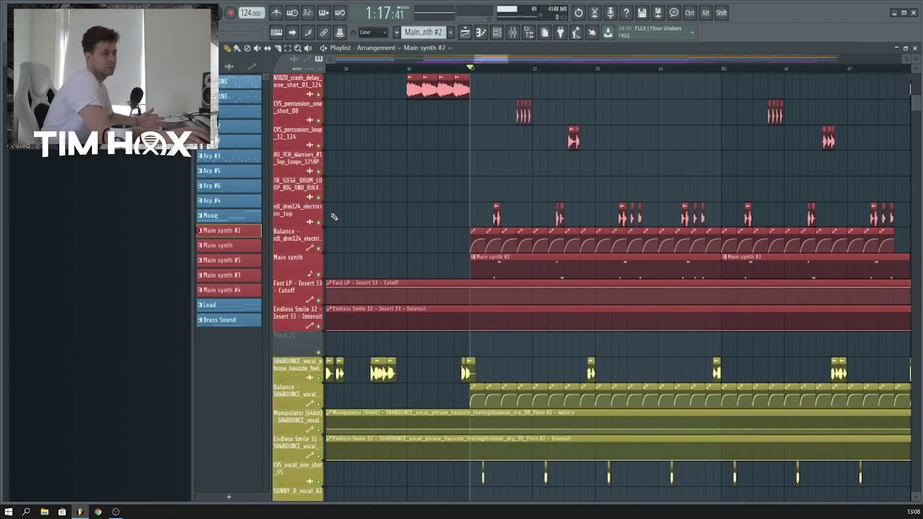
scroll(597, 70, "down", 3)
left_click(523, 71)
key("space")
scroll(608, 88, "up", 4)
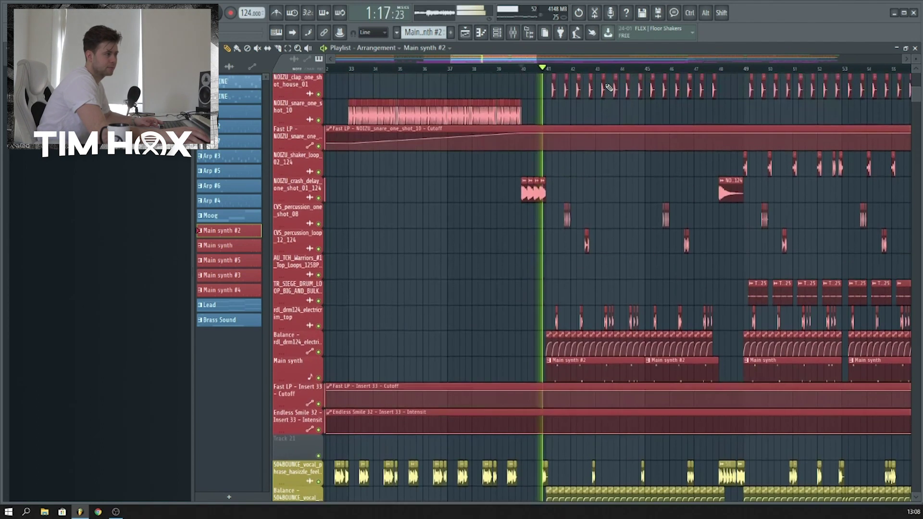
Examine the vocal, bassline, synth automation and FX tracks while the first drop plays, and stop playback
scroll(607, 101, "down", 10)
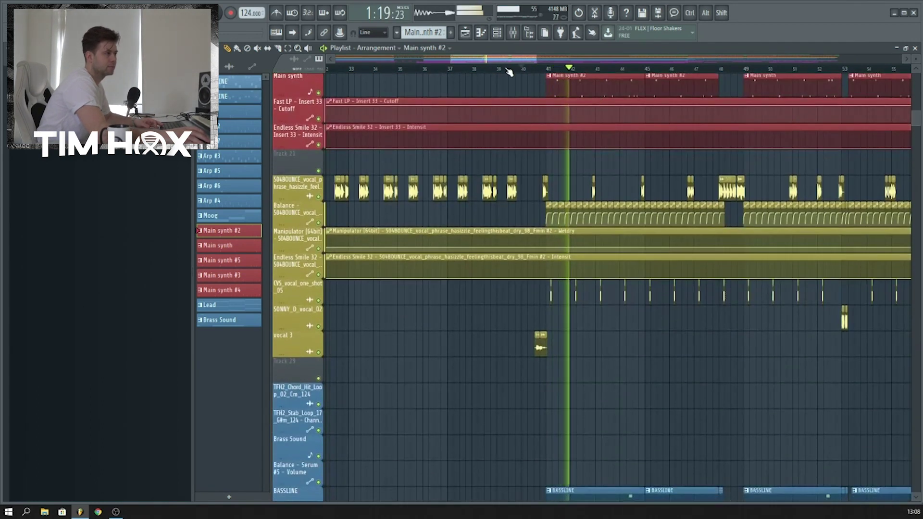
scroll(542, 77, "right", 5)
scroll(537, 113, "down", 3)
scroll(537, 113, "down", 10)
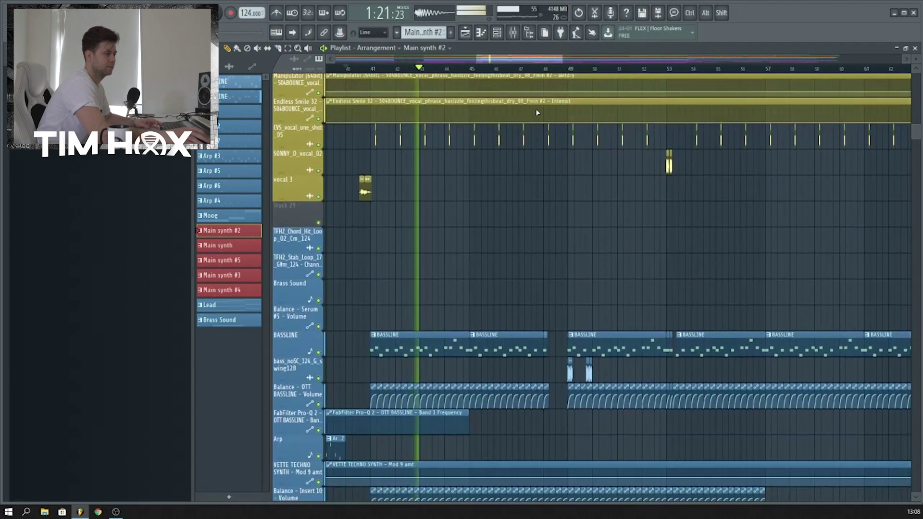
scroll(541, 117, "down", 15)
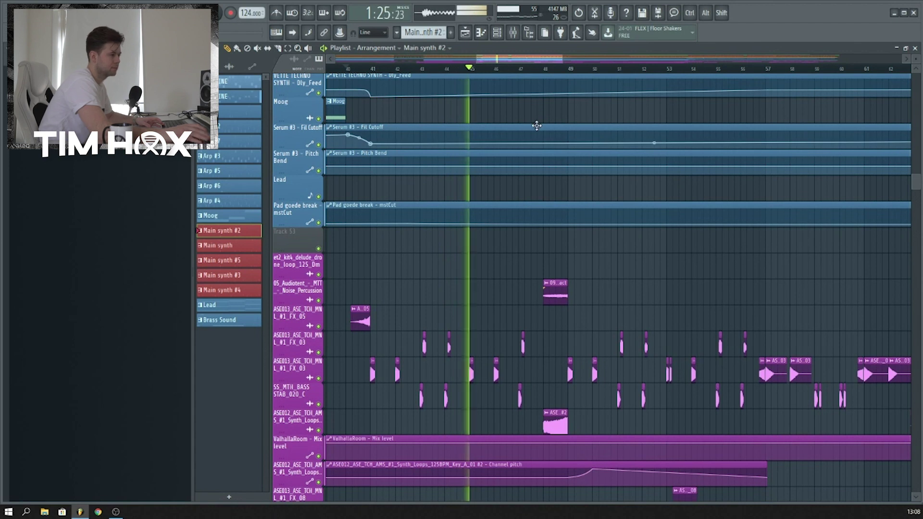
scroll(539, 166, "up", 4)
scroll(539, 167, "up", 3)
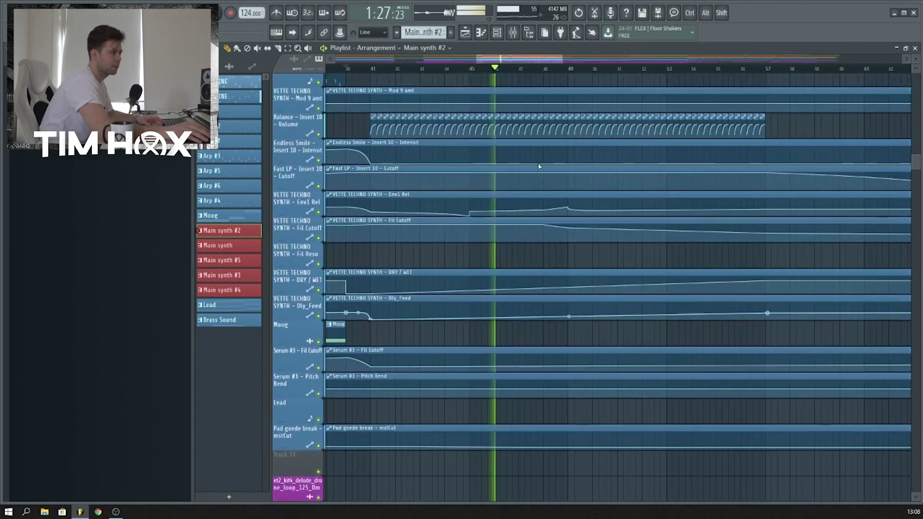
scroll(538, 166, "down", 8)
scroll(539, 166, "down", 5)
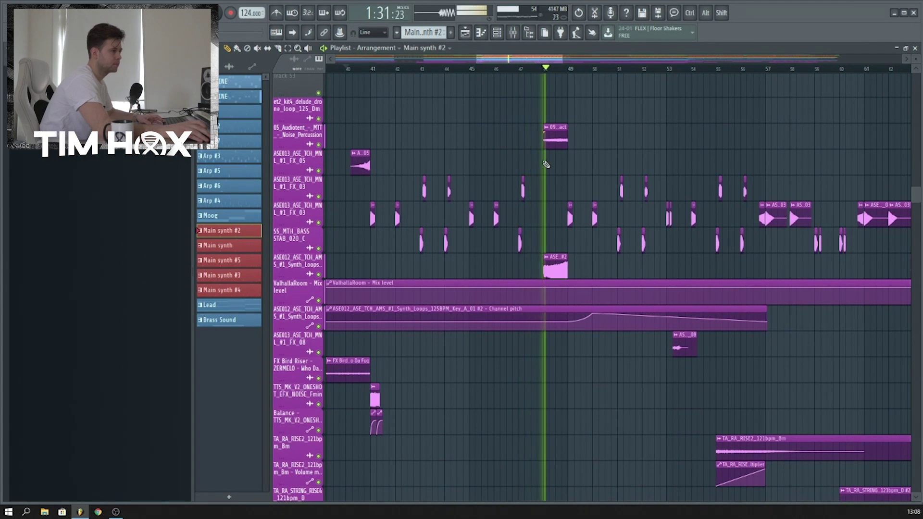
key("space")
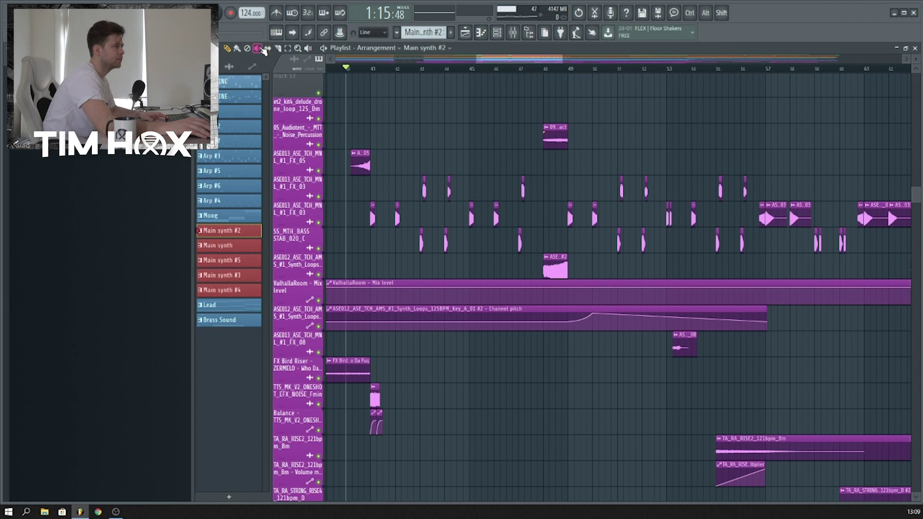
Audition the Noise_Impact clip and the ASE012 synth loop clip at bar 48 on the FX tracks
left_click(550, 266)
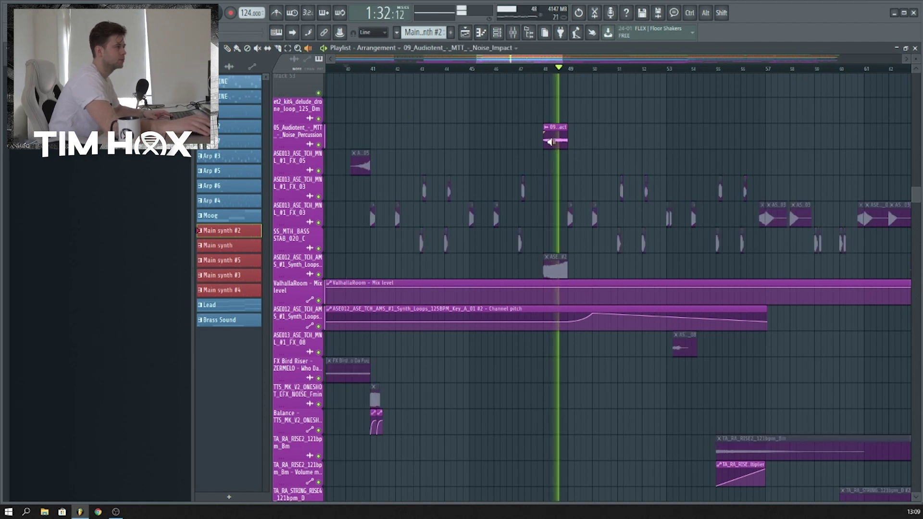
left_click(548, 269)
key("space")
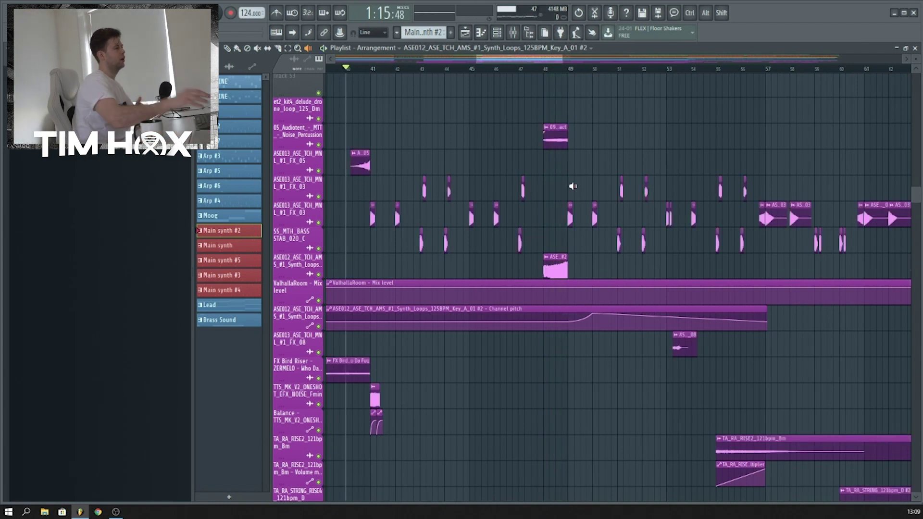
Audition the SS_MTH_BASS STAB_020_C clip and the ASE013 FX_03 and FX_05 clips individually
left_click(421, 239)
left_click(422, 238)
left_click(449, 191)
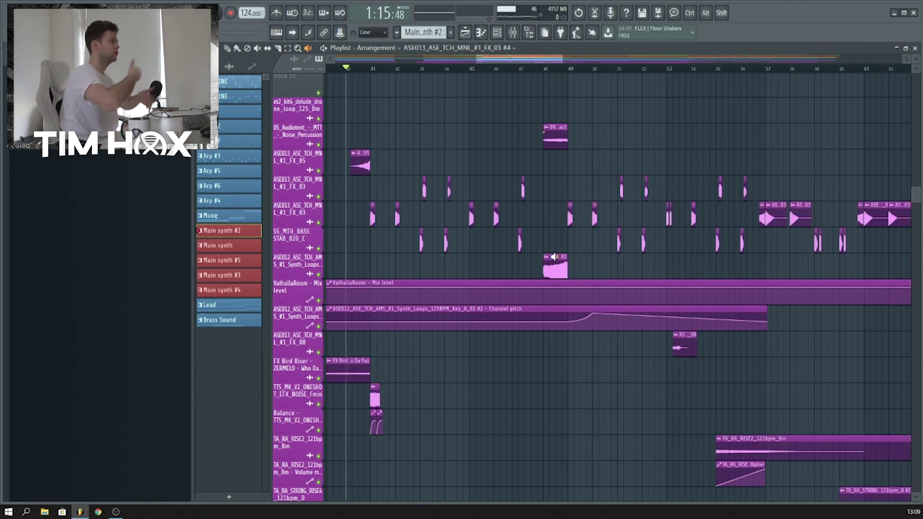
left_click(351, 161)
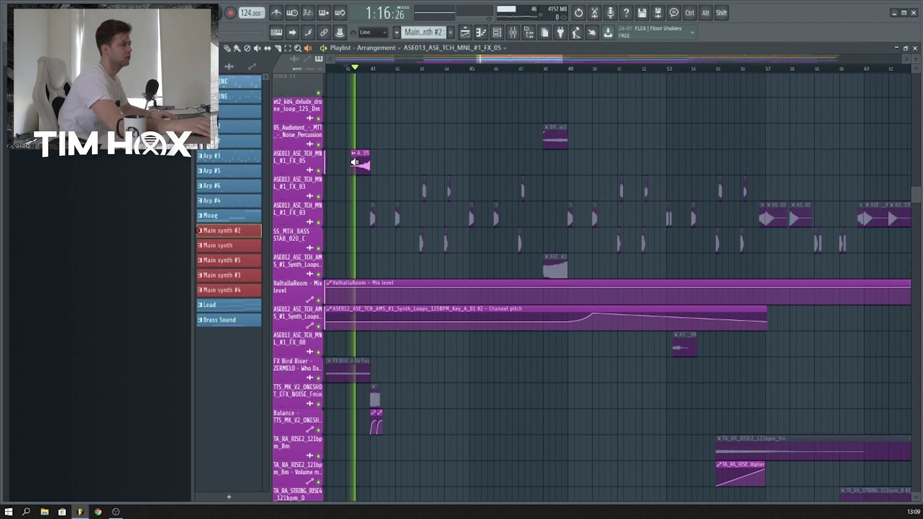
Play the drop from just before bar 49 and audition the bass_noSC_124_G_swing128 clips beneath the bassline
scroll(700, 96, "up", 12)
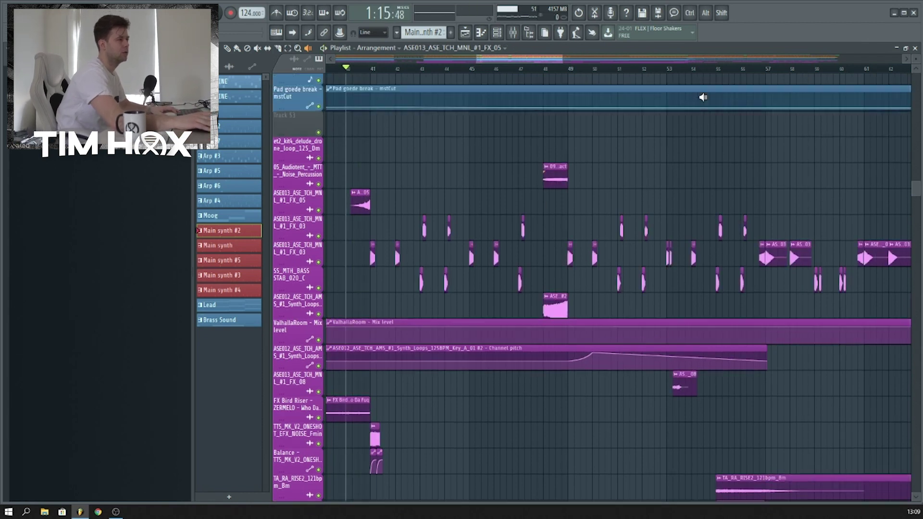
scroll(699, 96, "down", 6)
scroll(699, 96, "up", 6)
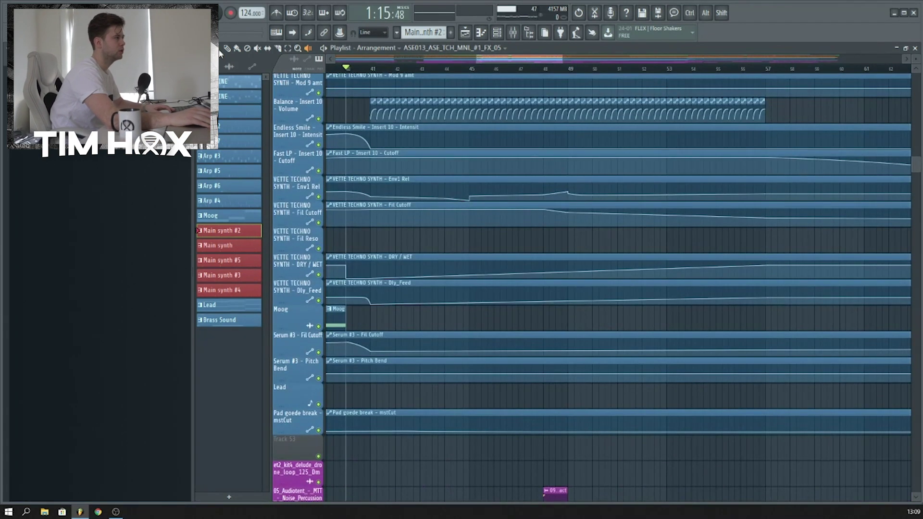
scroll(592, 144, "up", 10)
left_click(564, 69)
scroll(589, 72, "up", 5)
key("space")
scroll(591, 73, "down", 4)
key("space")
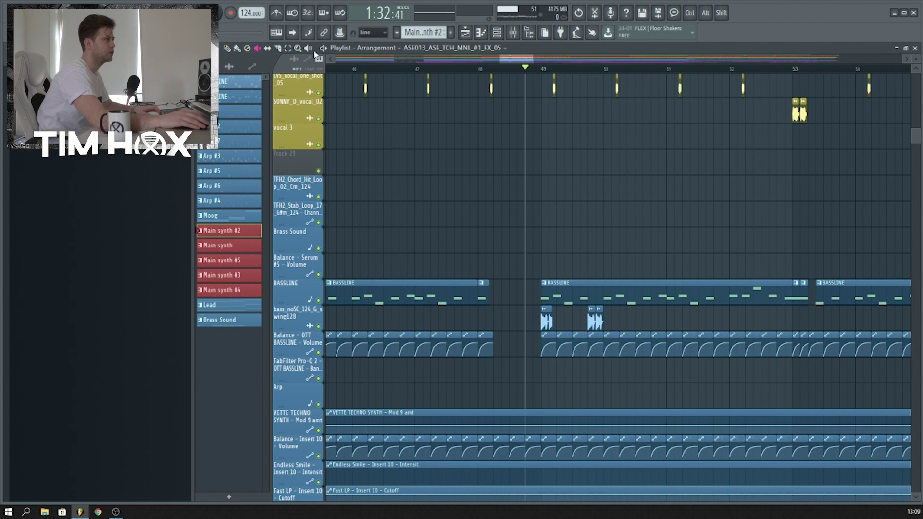
left_click_drag(540, 323, 594, 321)
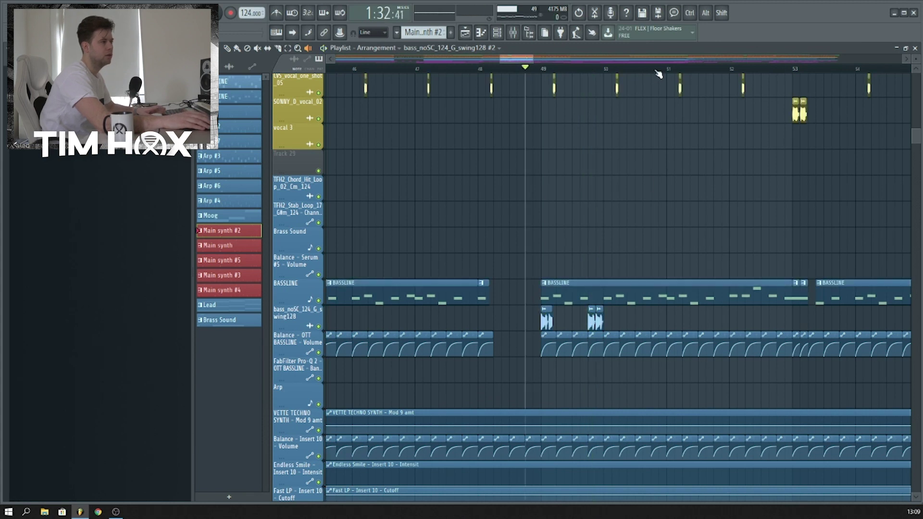
Audition the SONNY_D_vocal_02 clip at bar 53 and play the arrangement from just before it
scroll(658, 74, "down", 4)
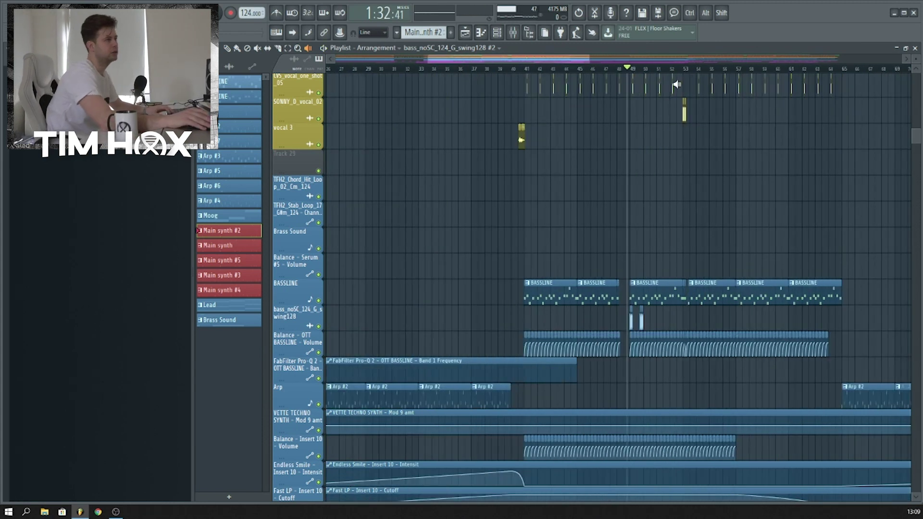
scroll(700, 74, "up", 6)
left_click_drag(537, 110, 537, 111)
left_click_drag(495, 71, 494, 71)
scroll(494, 72, "down", 4)
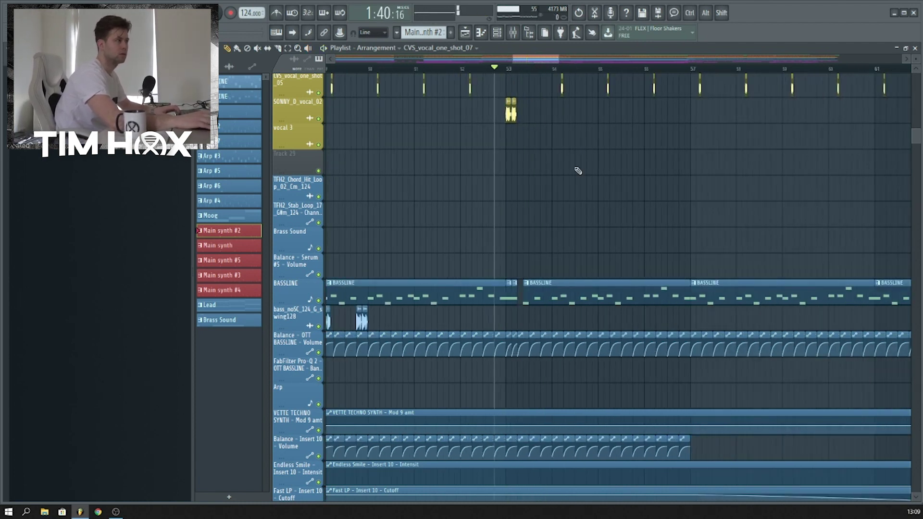
scroll(578, 171, "down", 10)
scroll(585, 71, "down", 3)
key("space")
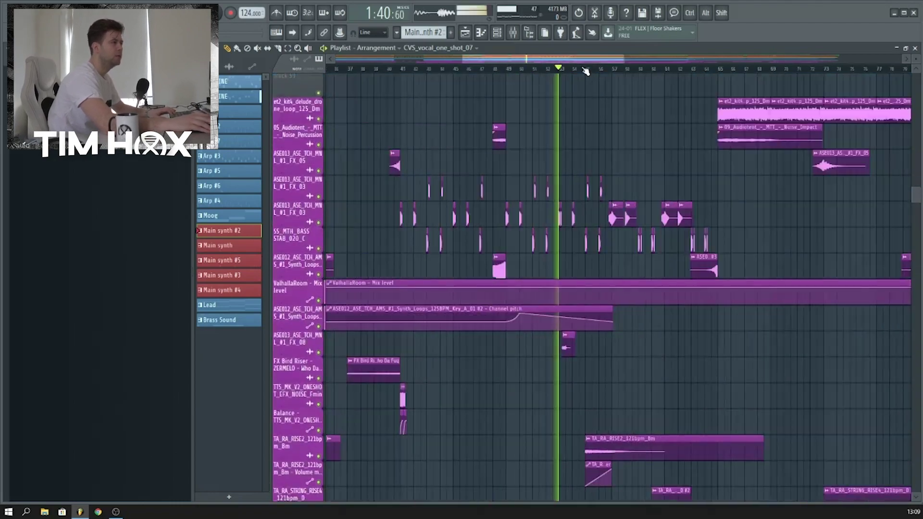
Play the transition into the second drop at bar 97, and return the song position to bar 41
scroll(586, 71, "up", 6)
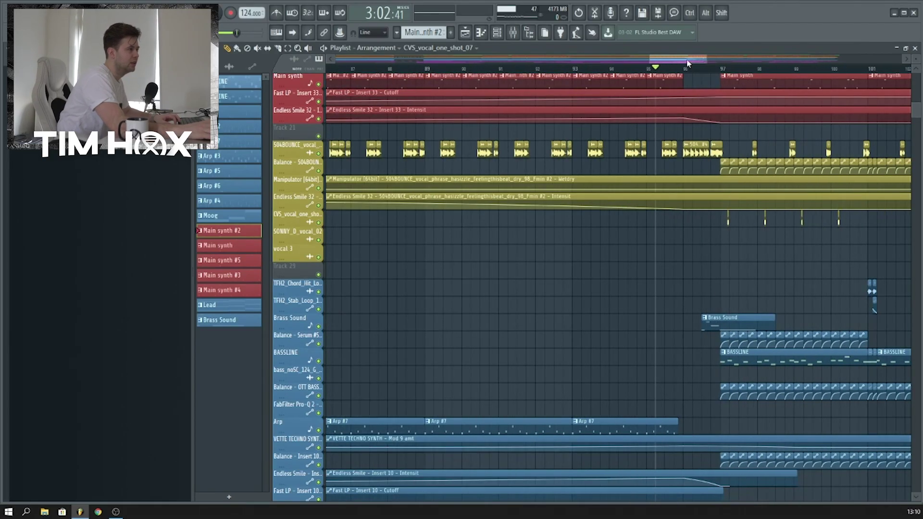
key("space")
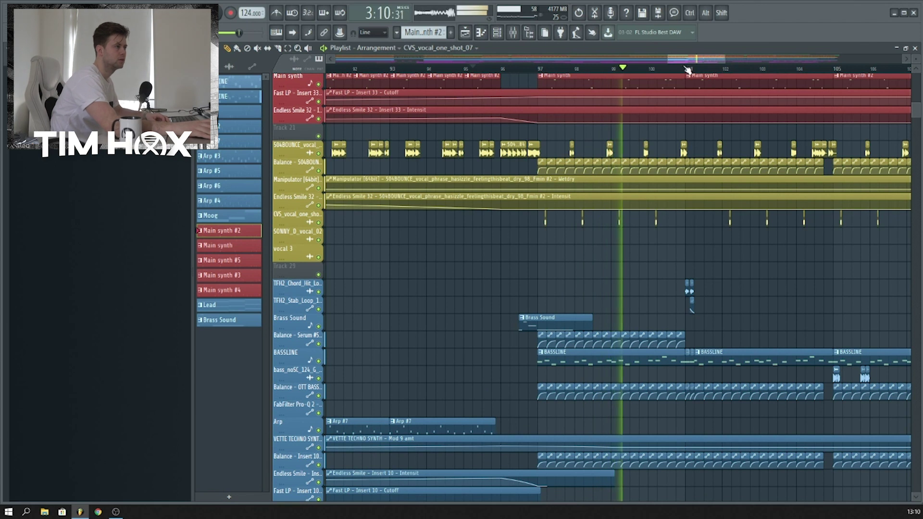
scroll(688, 71, "up", 2)
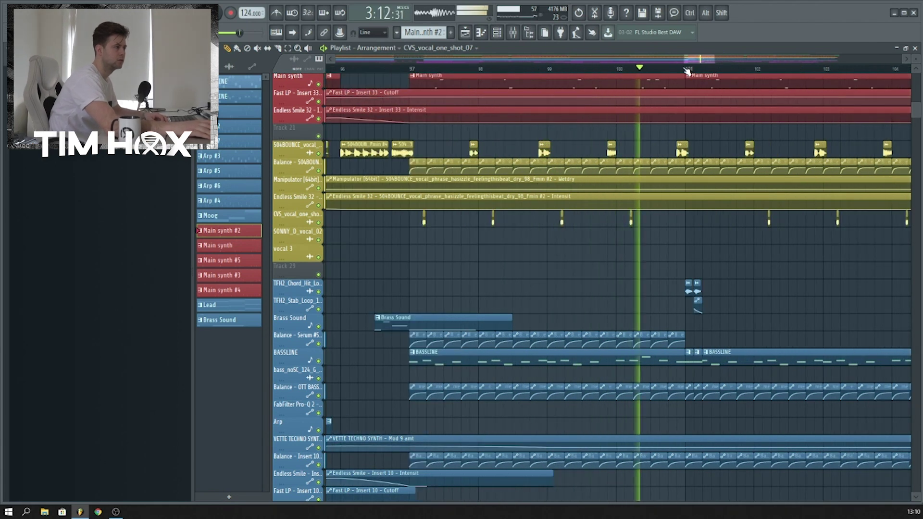
scroll(688, 71, "down", 3)
key("space")
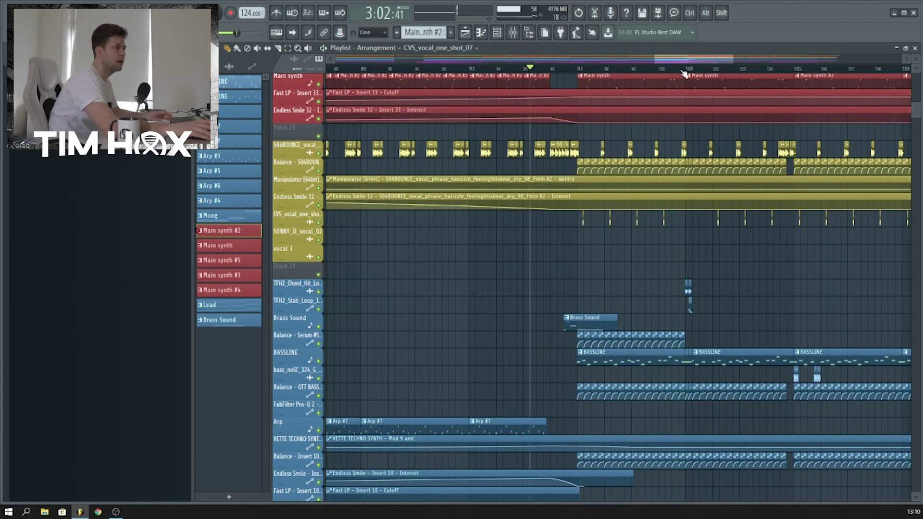
scroll(675, 71, "down", 6)
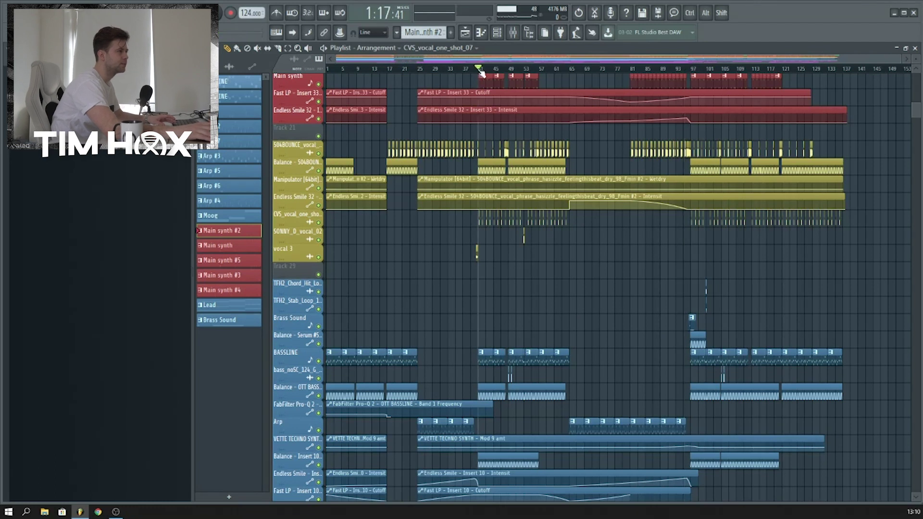